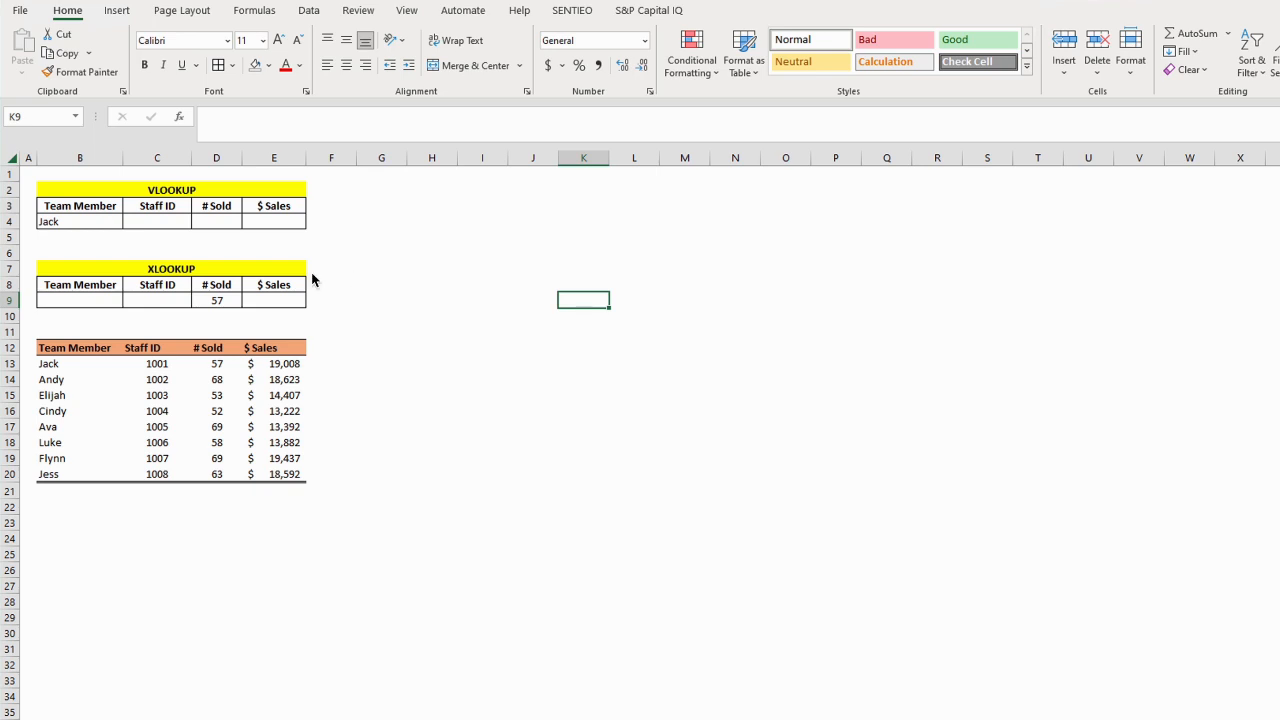
- Enter =VLOOKUP(B4,$B$13:$E$20,2,FALSE) in cell C4 to return the team member's Staff ID
{"action": "scroll", "coordinate": [190, 220], "scroll_direction": "right", "scroll_amount": 1}
{"action": "scroll", "coordinate": [173, 230], "scroll_direction": "left", "scroll_amount": 1}
{"action": "left_click", "coordinate": [155, 221]}
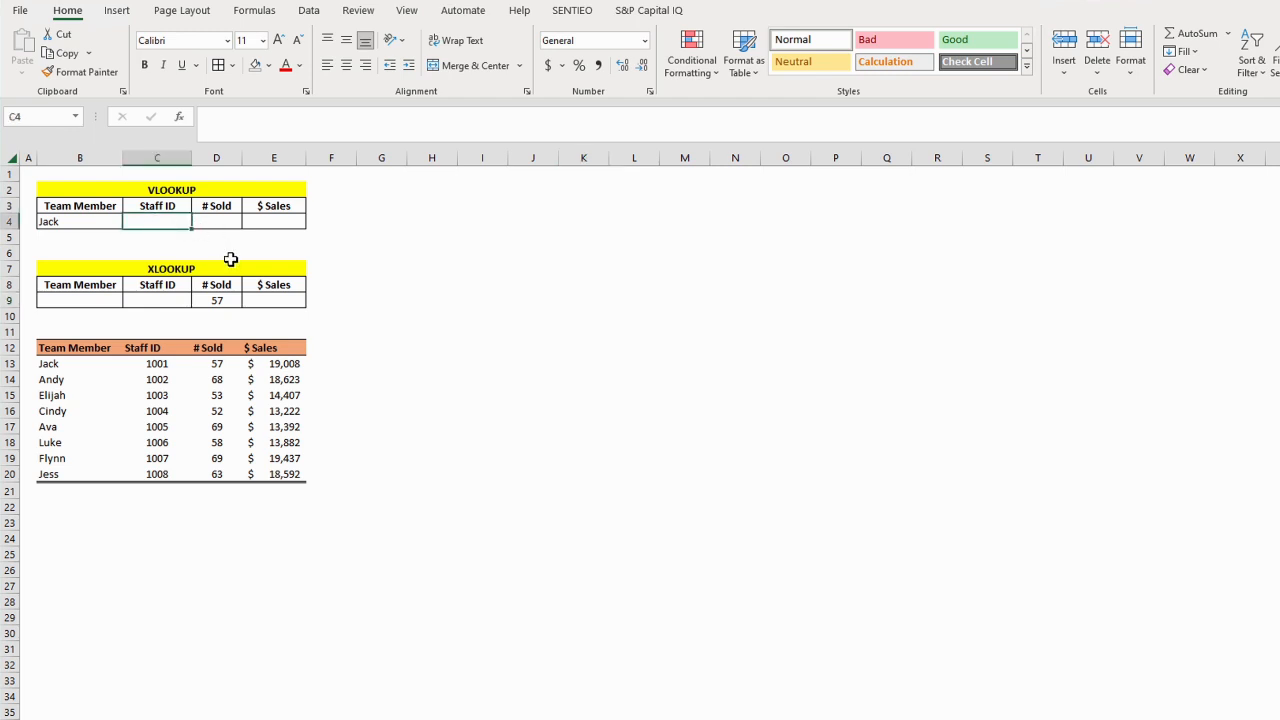
{"action": "type", "text": "="}
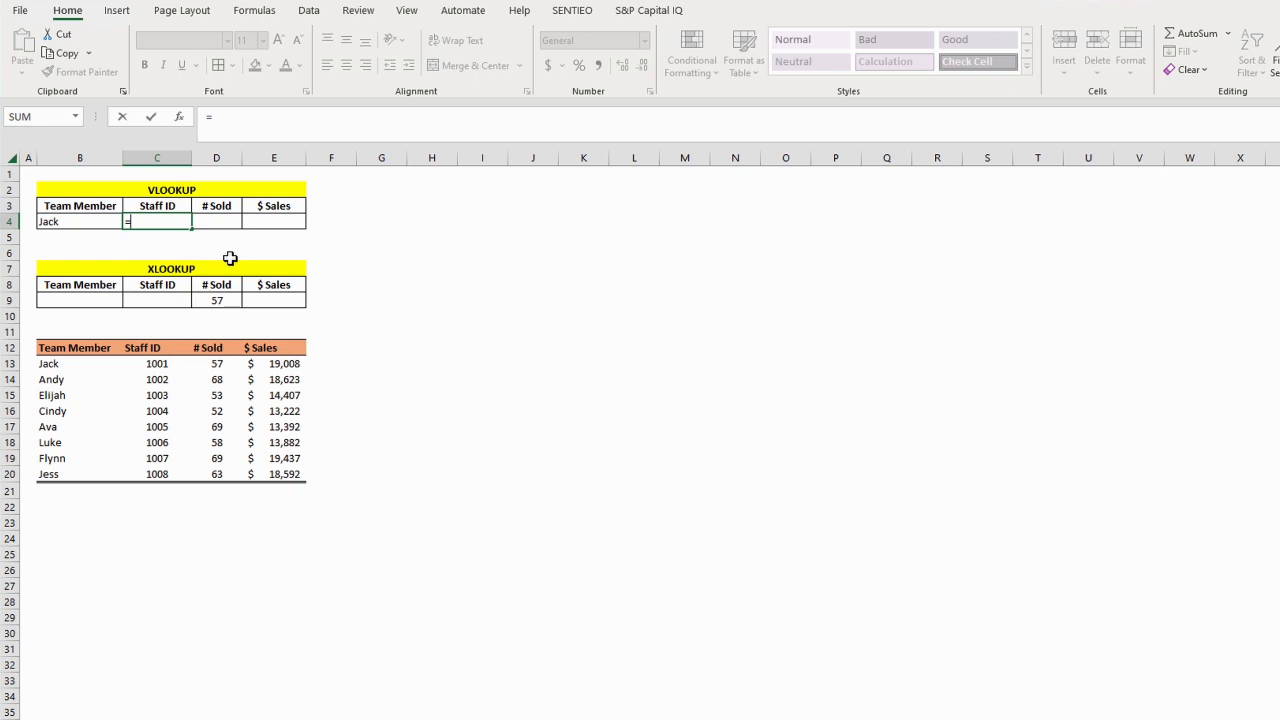
{"action": "type", "text": "VLOOKUP"}
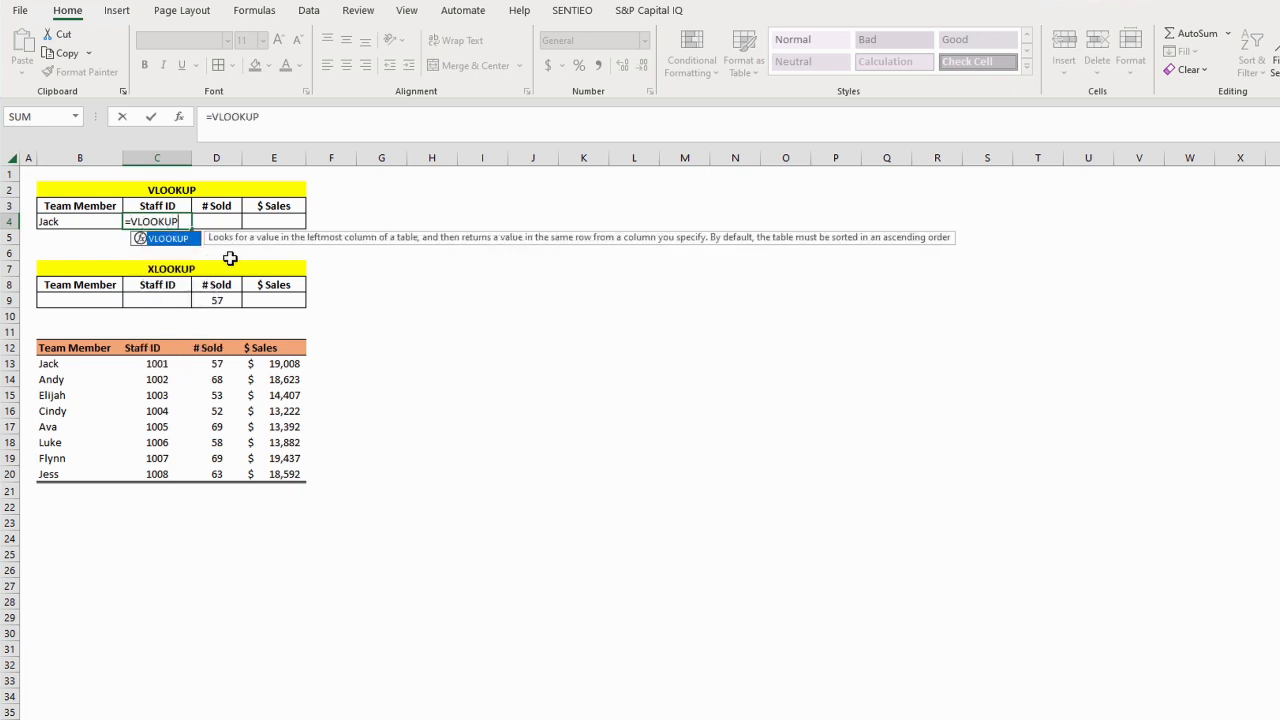
{"action": "type", "text": "("}
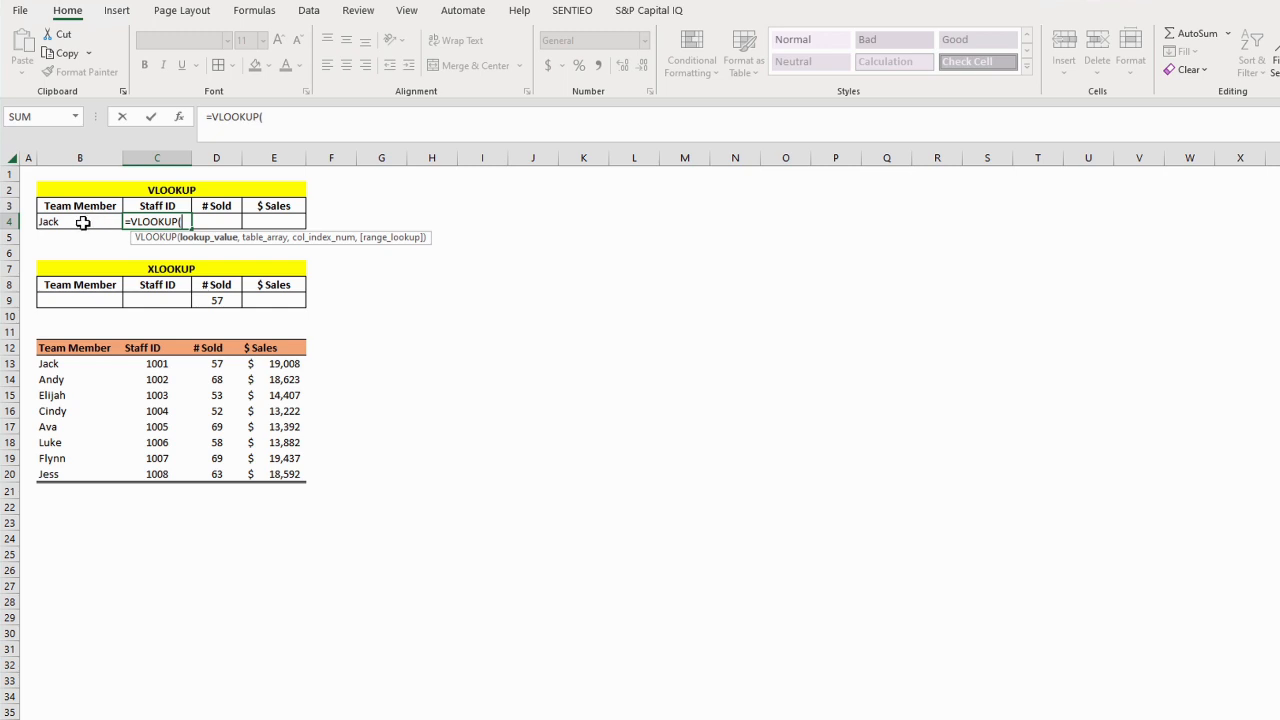
{"action": "left_click", "coordinate": [81, 222]}
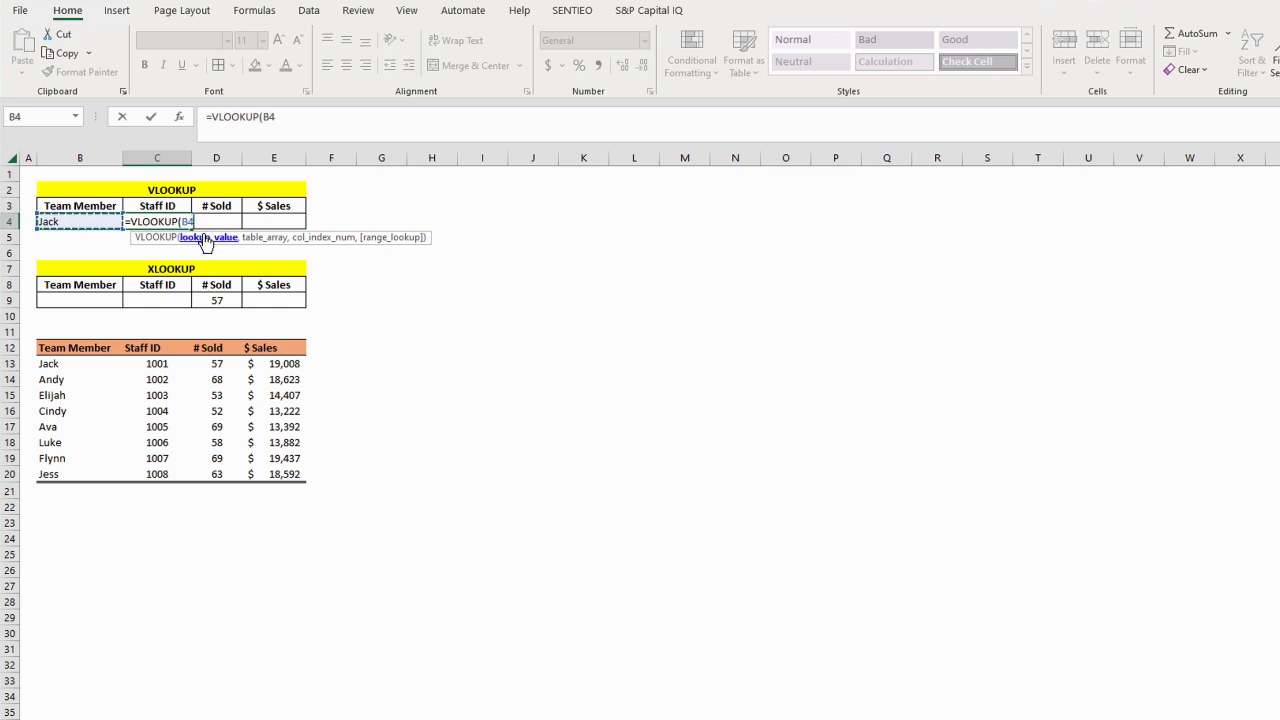
{"action": "type", "text": ","}
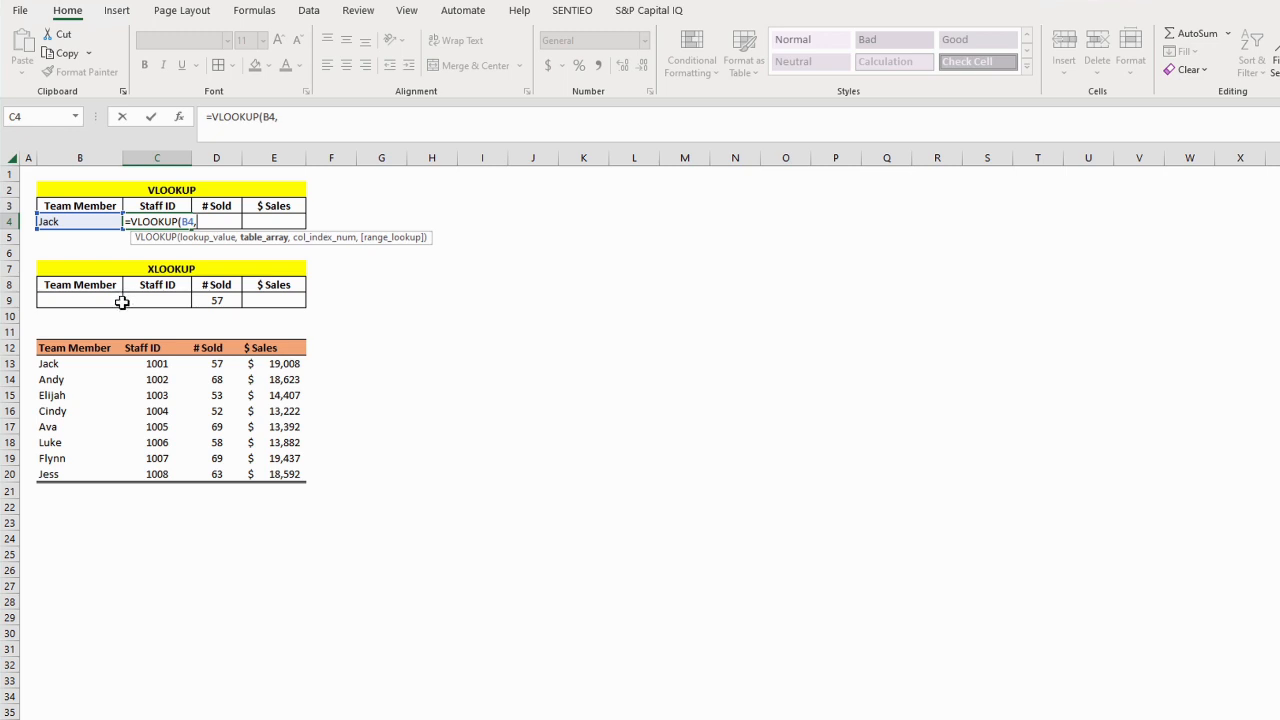
{"action": "left_click_drag", "start_coordinate": [71, 364], "coordinate": [285, 476]}
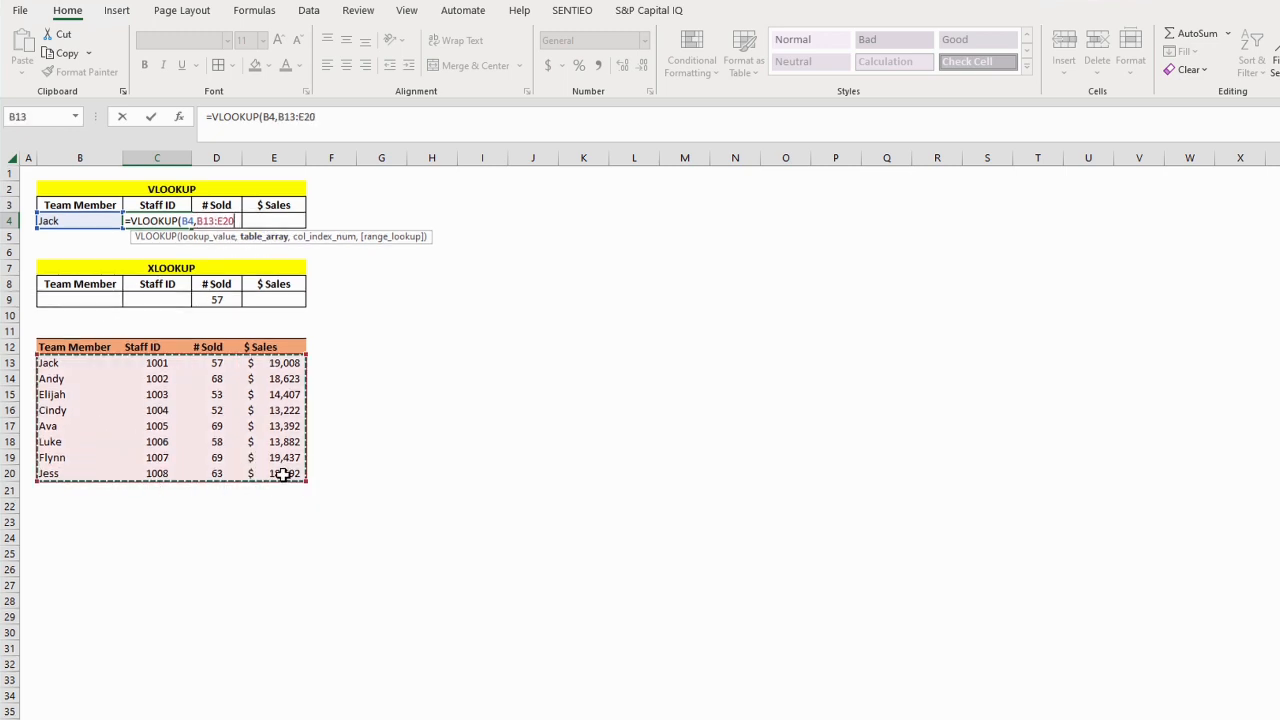
{"action": "key", "text": "F4"}
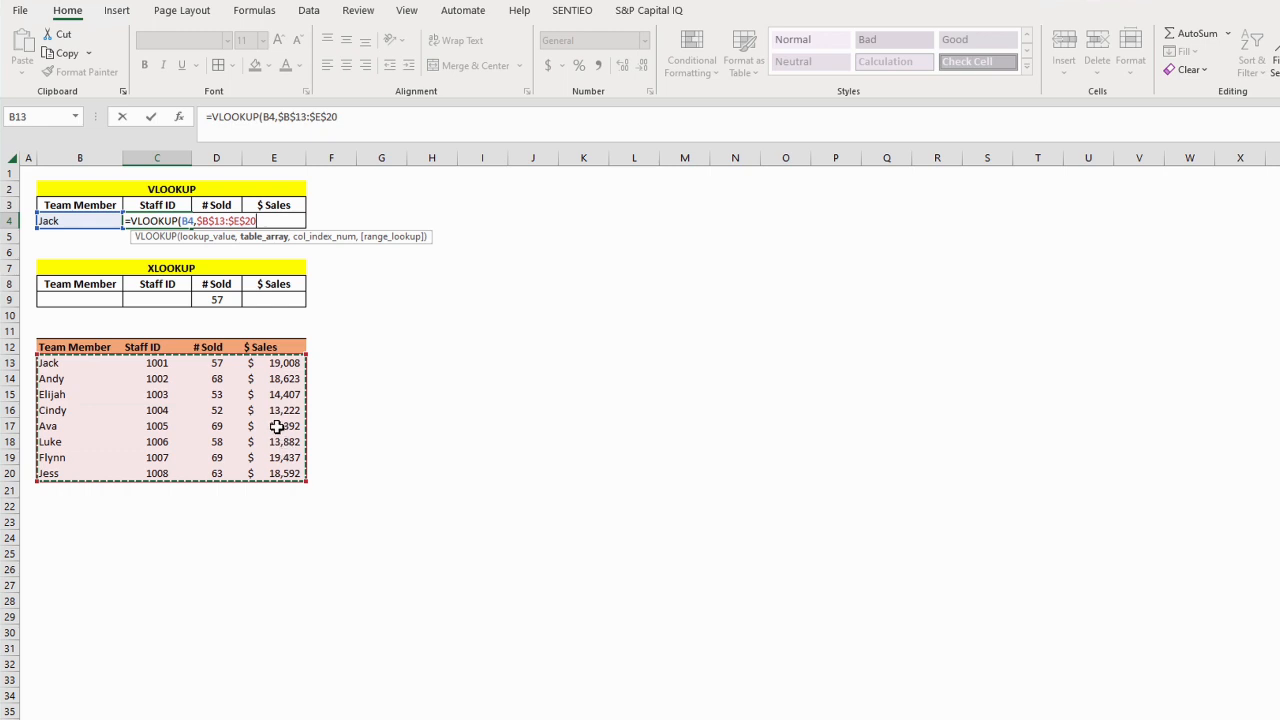
{"action": "type", "text": ","}
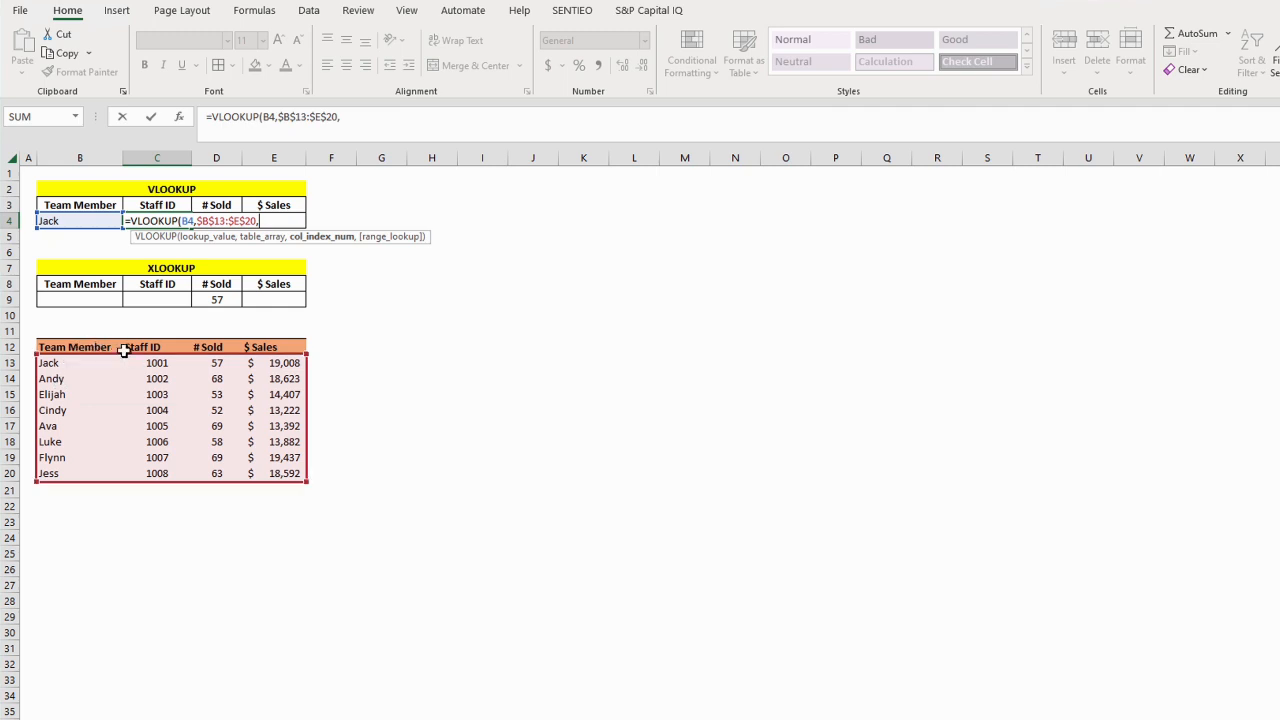
{"action": "type", "text": "2,"}
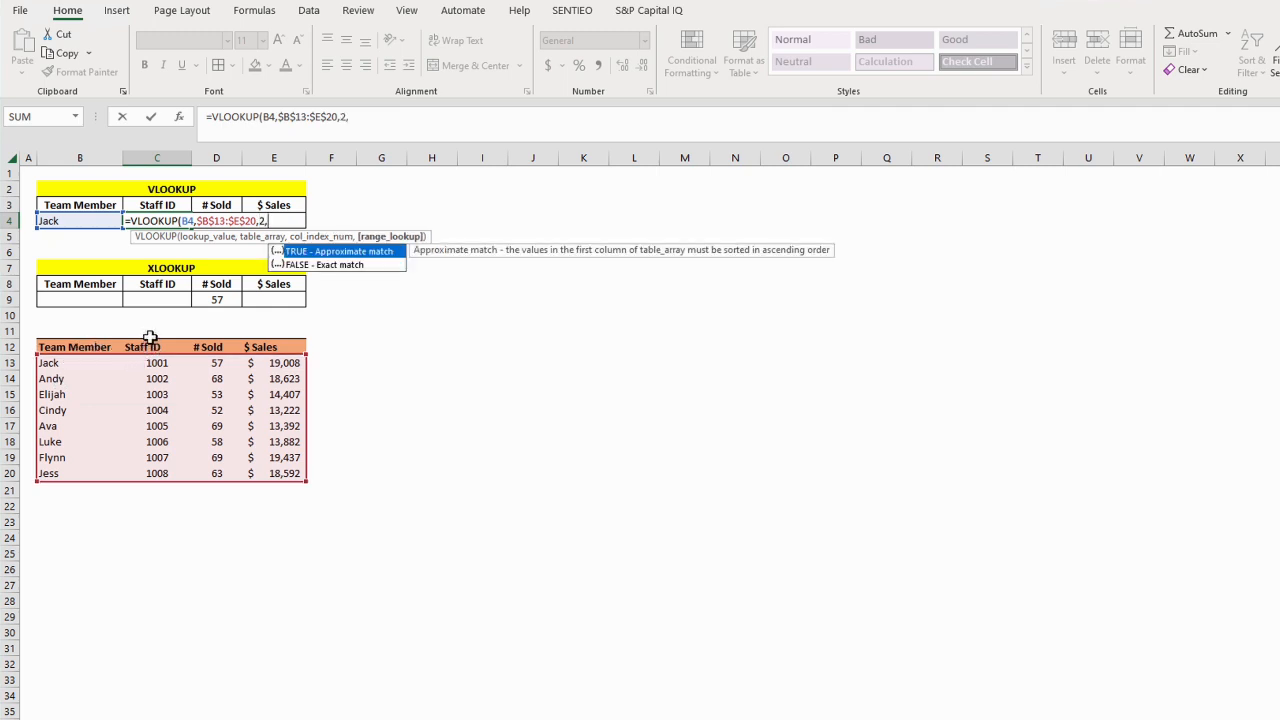
{"action": "type", "text": "false)"}
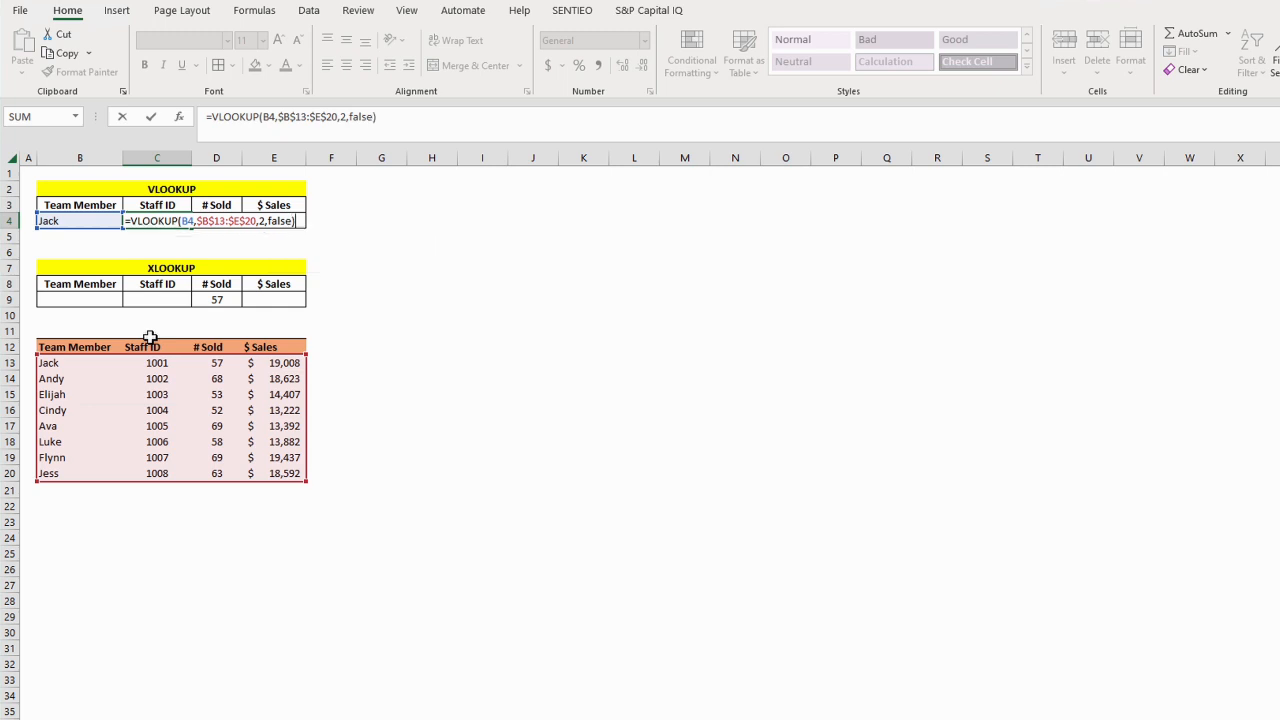
{"action": "key", "text": "Return"}
{"action": "key", "text": "Return"}
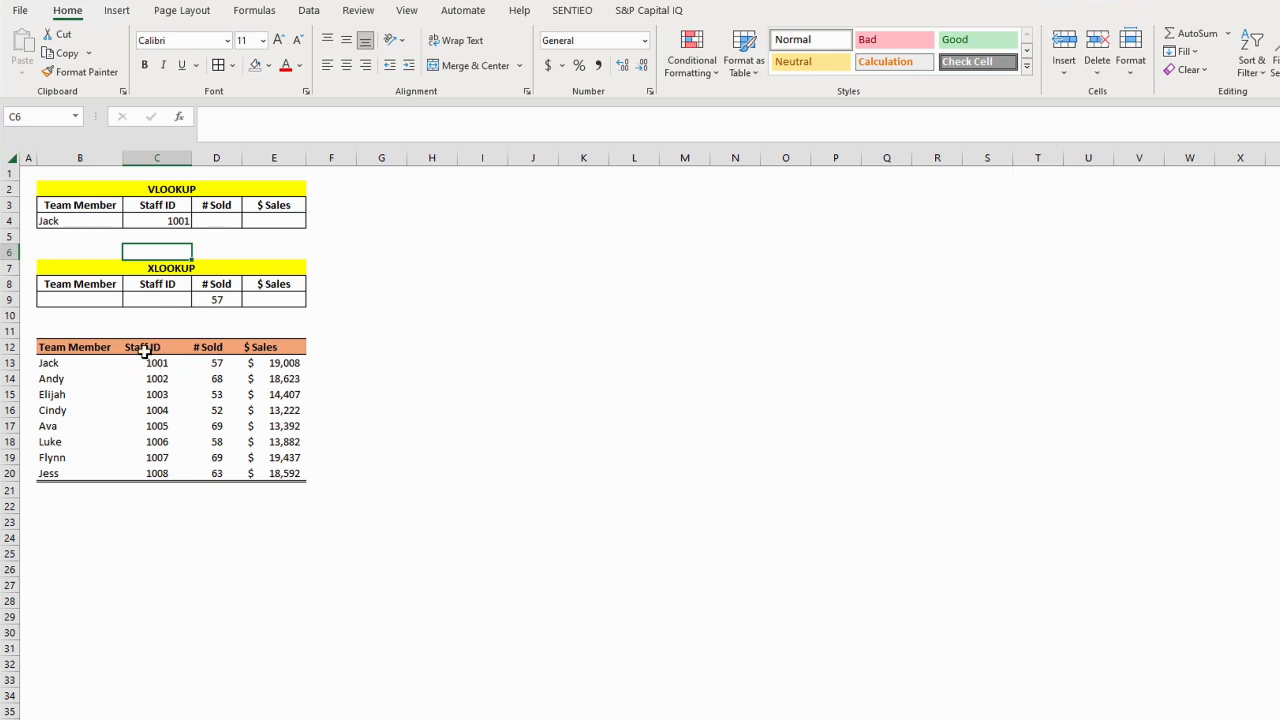
- Replace the team member in B4 with the name from row 16 of the staff table
{"action": "left_click", "coordinate": [88, 219]}
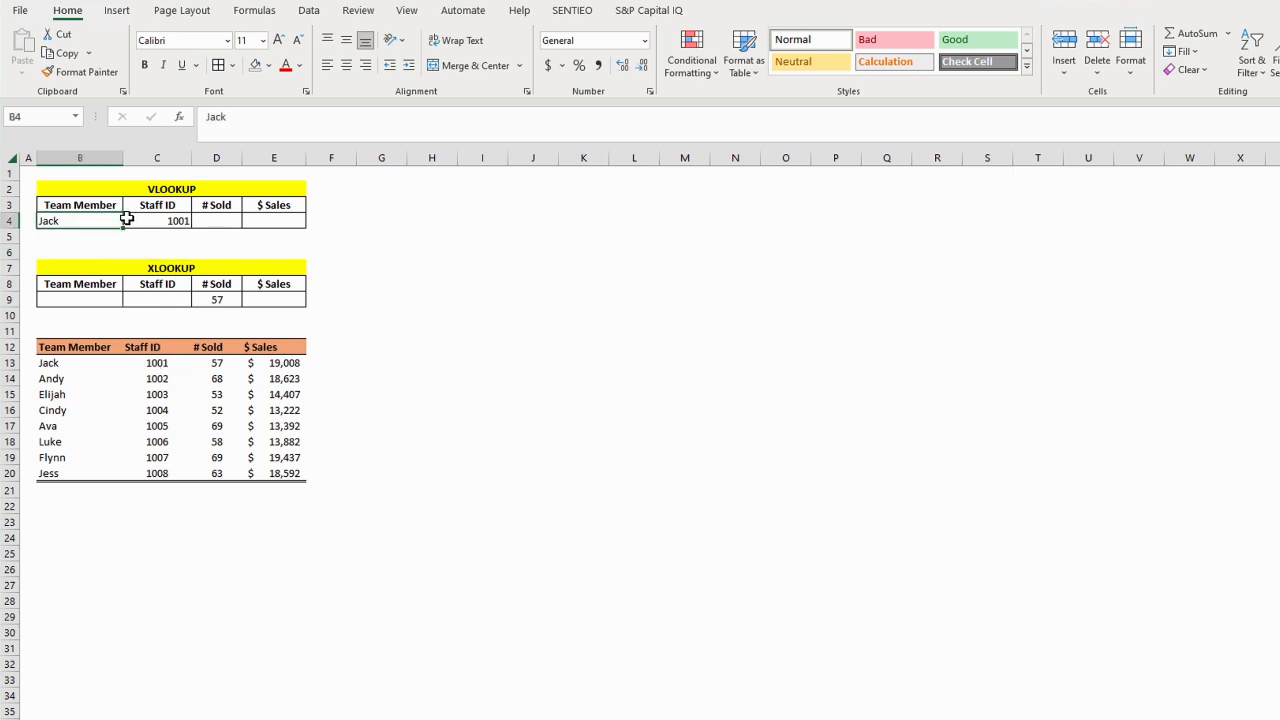
{"action": "type", "text": "Cindy"}
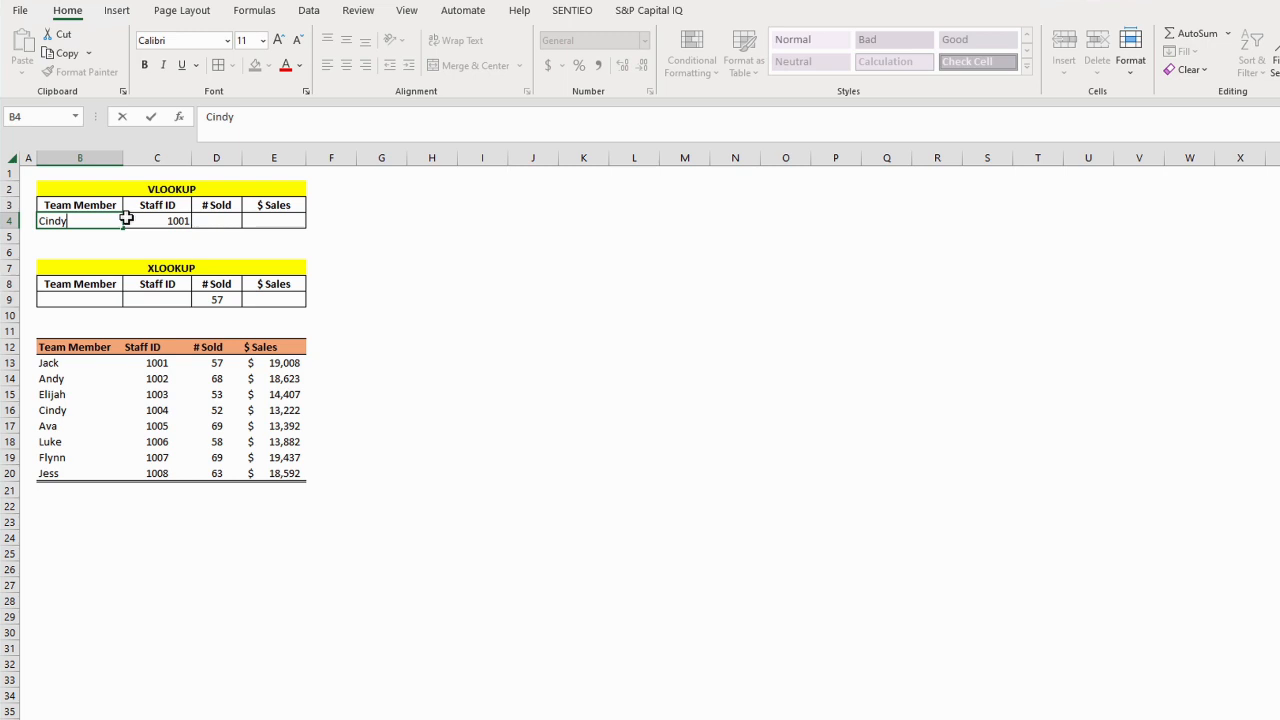
{"action": "key", "text": "Return"}
{"action": "key", "text": "Return"}
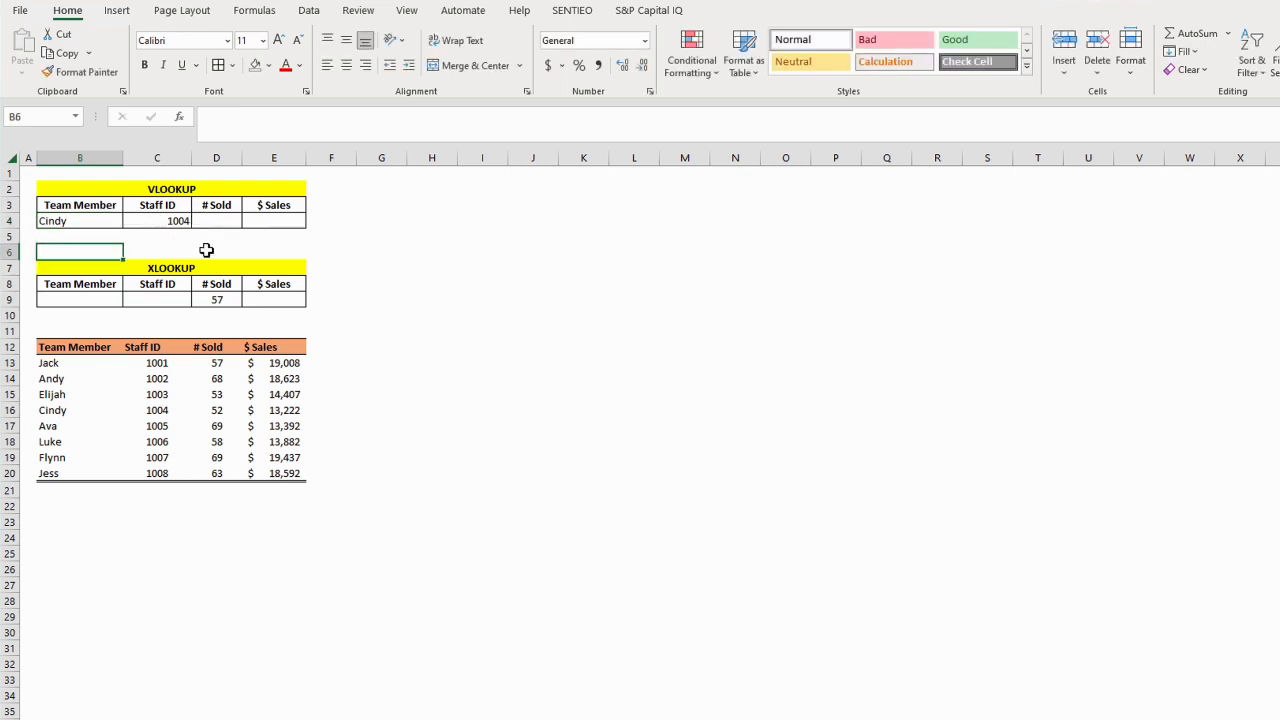
- Examine the VLOOKUP formula in C4 and its column index argument, leaving it unedited
{"action": "left_click", "coordinate": [176, 223]}
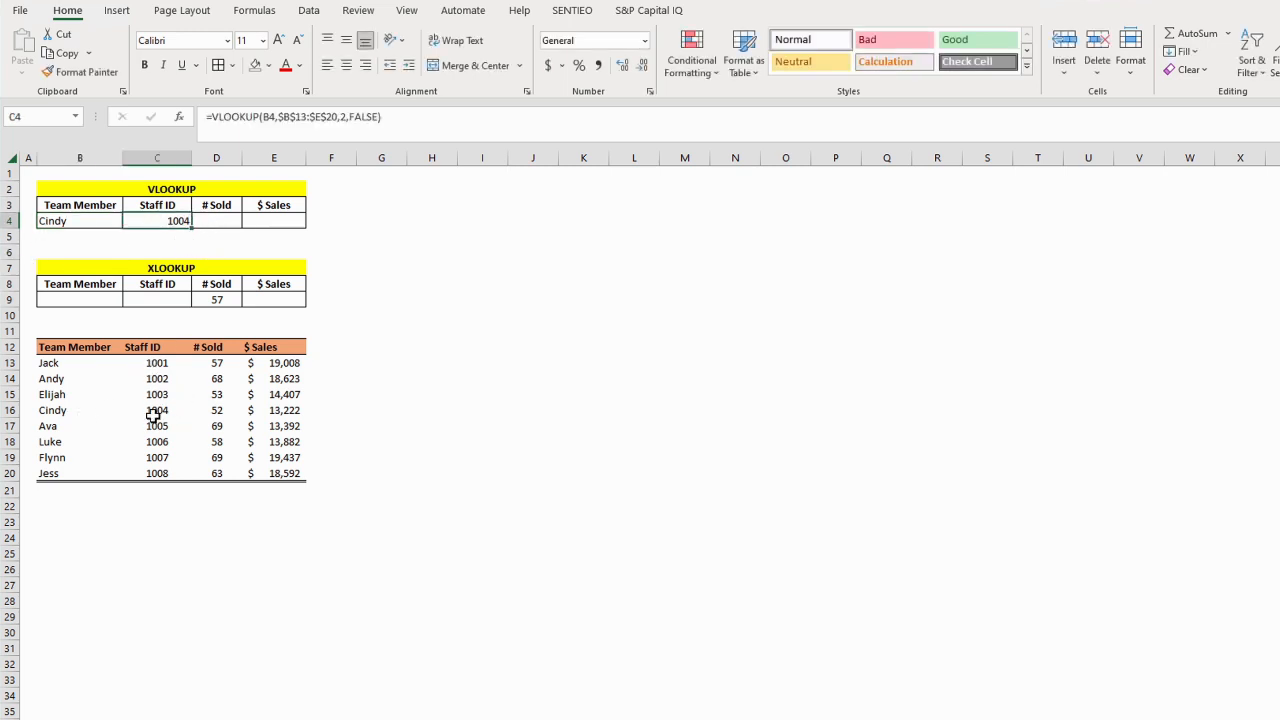
{"action": "left_click", "coordinate": [216, 221]}
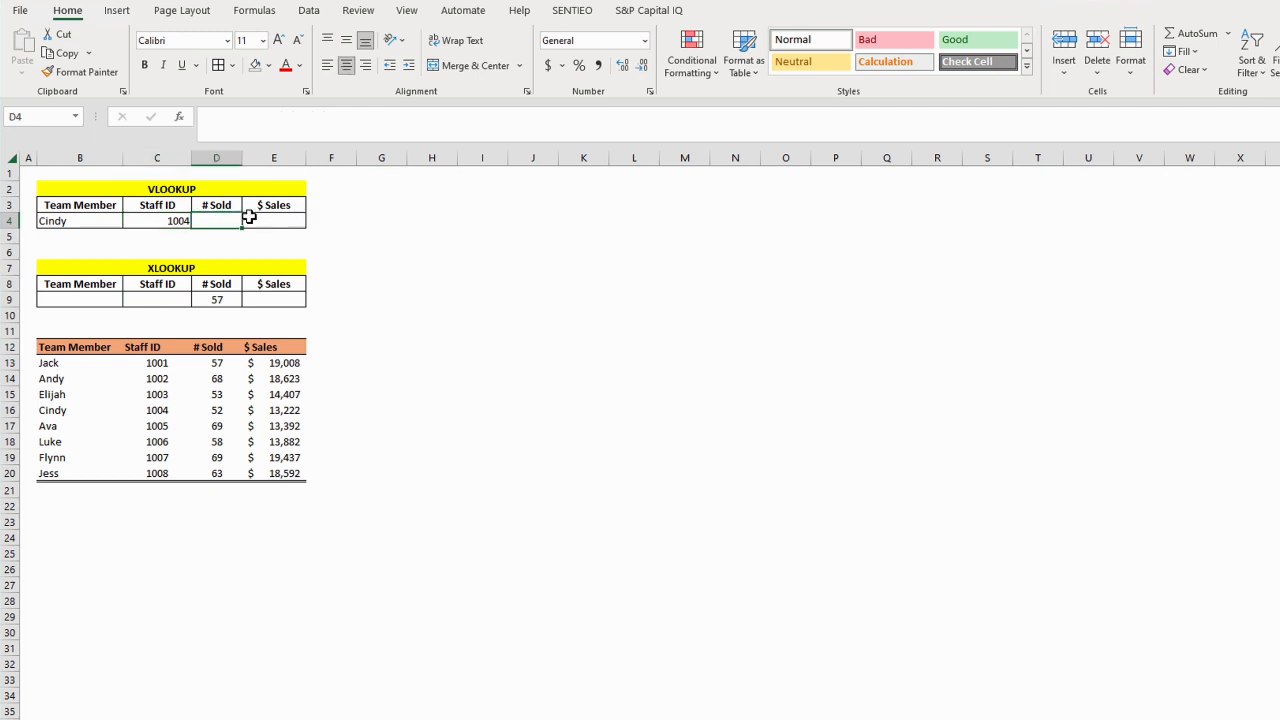
{"action": "left_click", "coordinate": [178, 222]}
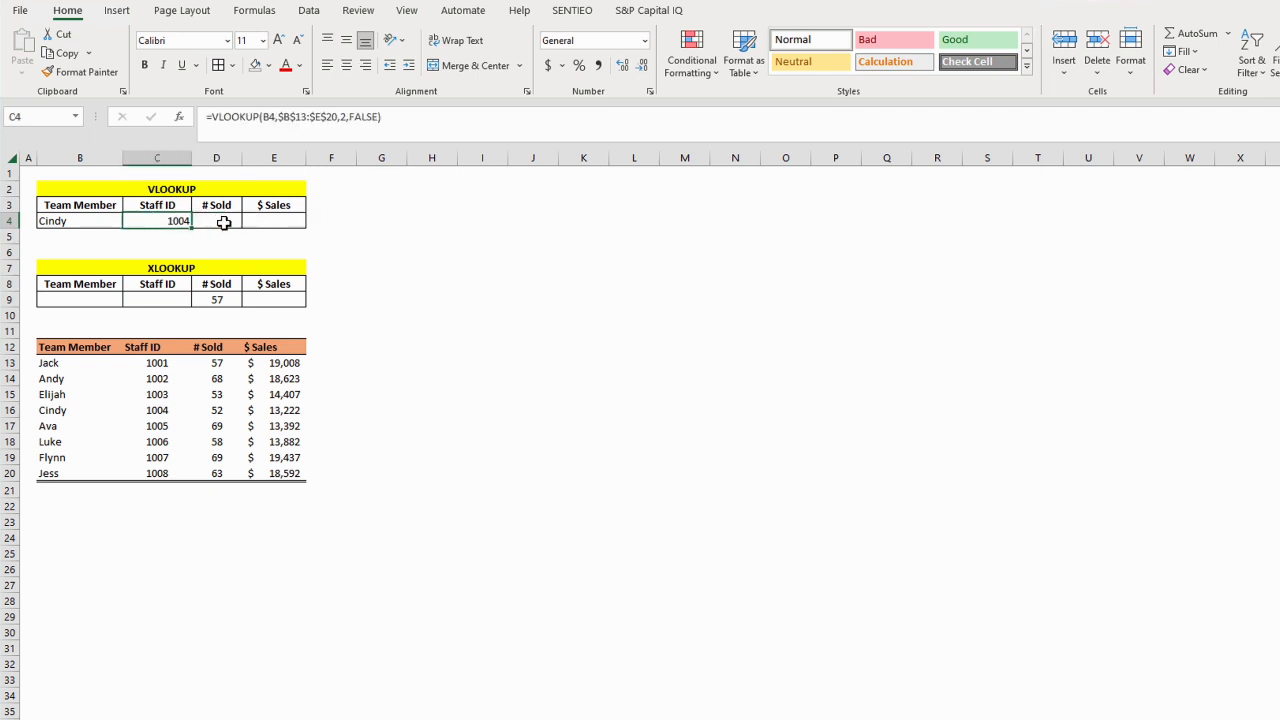
{"action": "left_click", "coordinate": [352, 129]}
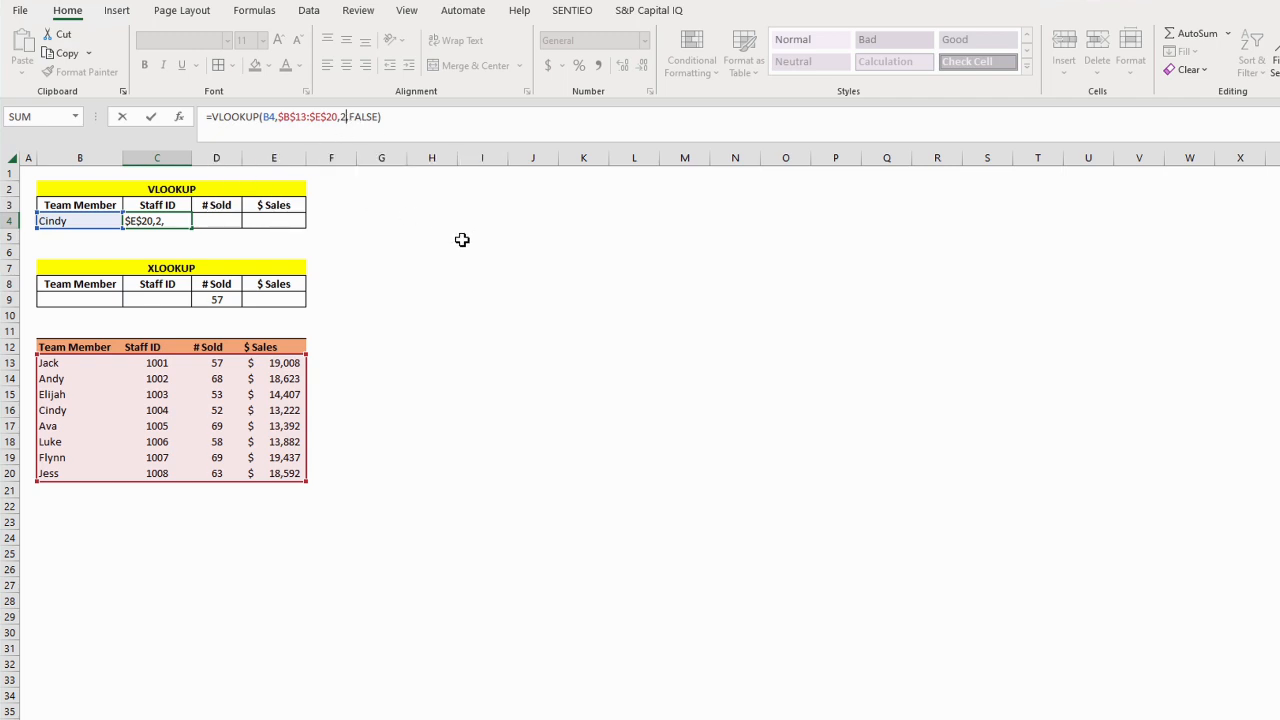
{"action": "left_click", "coordinate": [412, 240]}
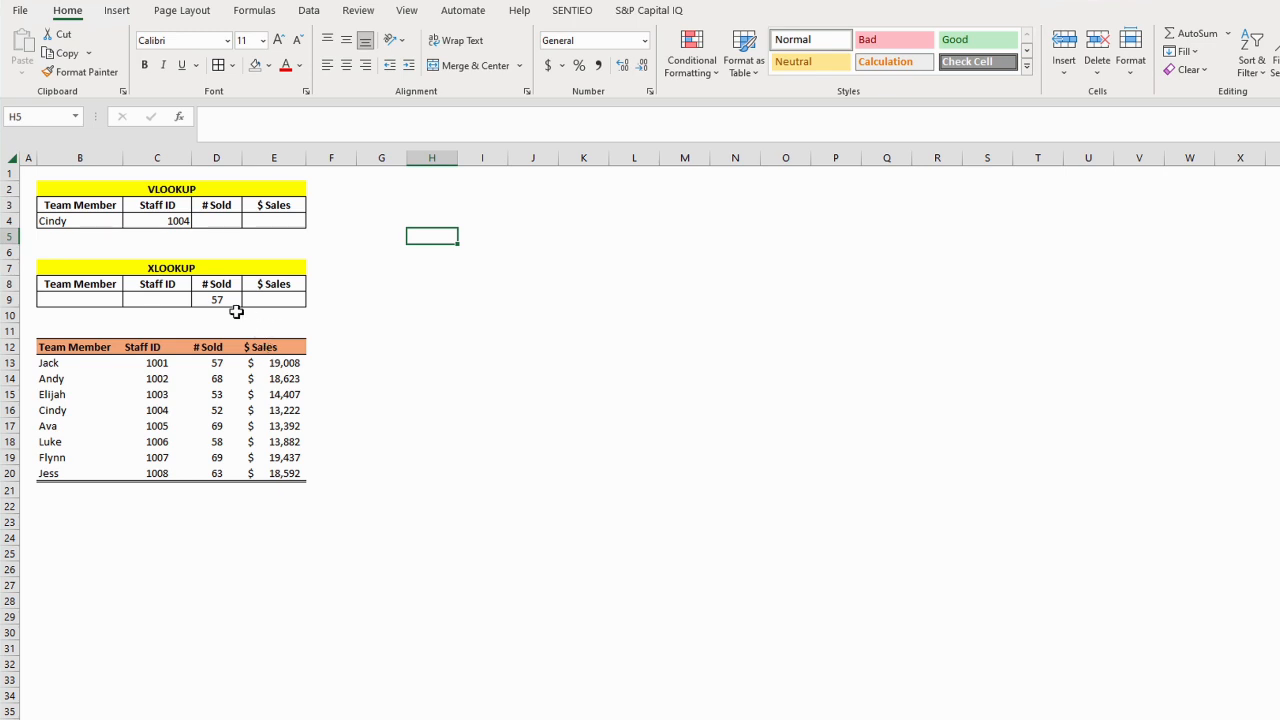
- Try to return the team member in B9 from the # Sold value with =VLOOKUP(D13,$B$13:$E$20,1,FALSE)
{"action": "left_click", "coordinate": [95, 300]}
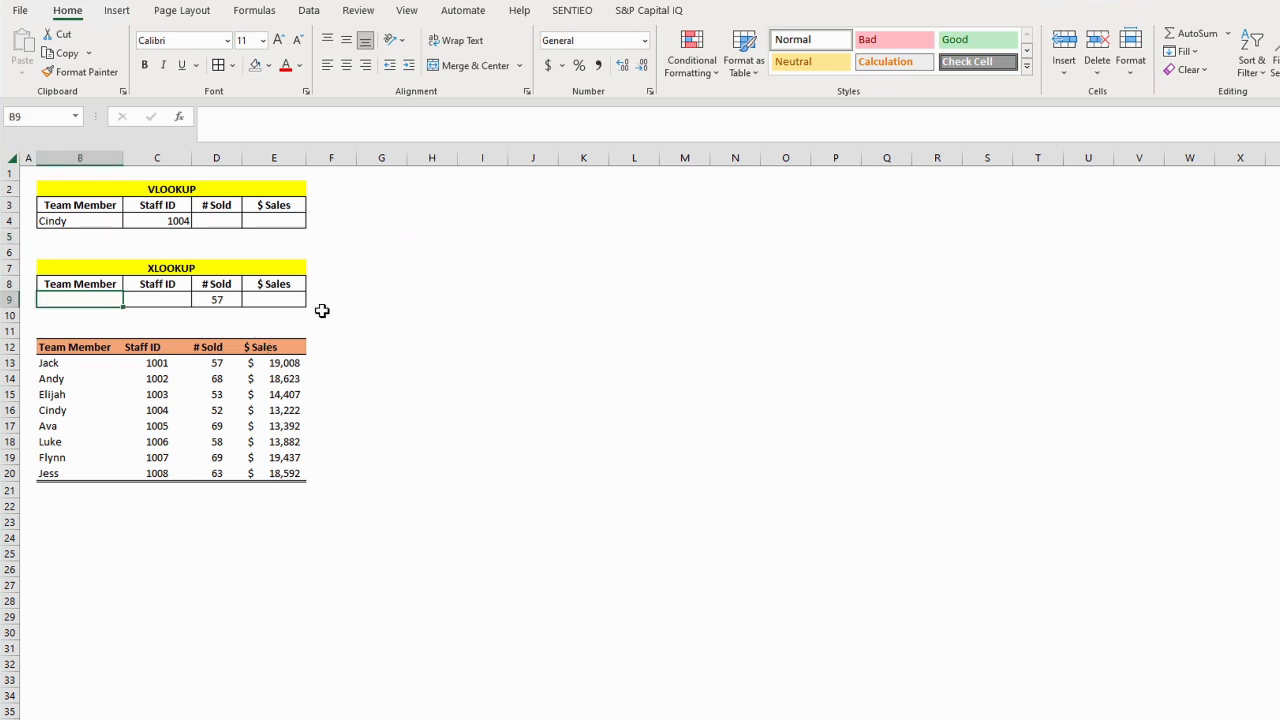
{"action": "type", "text": "=VLOOKUP("}
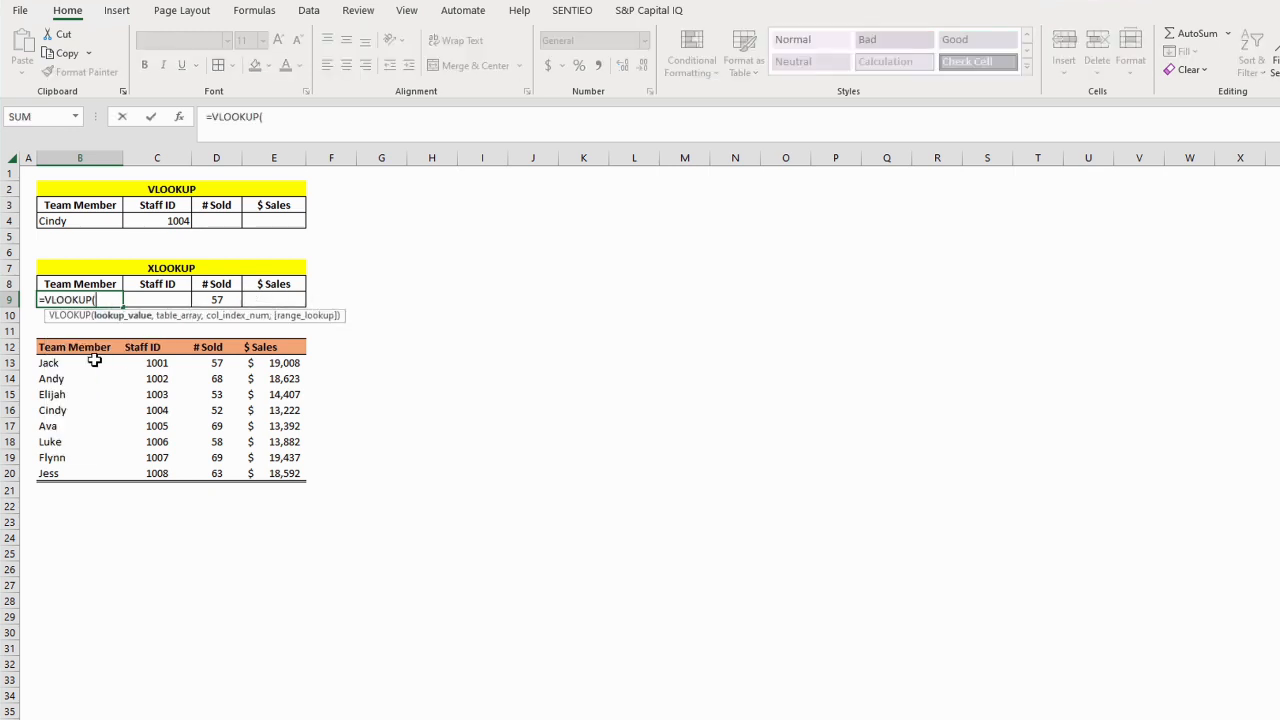
{"action": "left_click", "coordinate": [215, 363]}
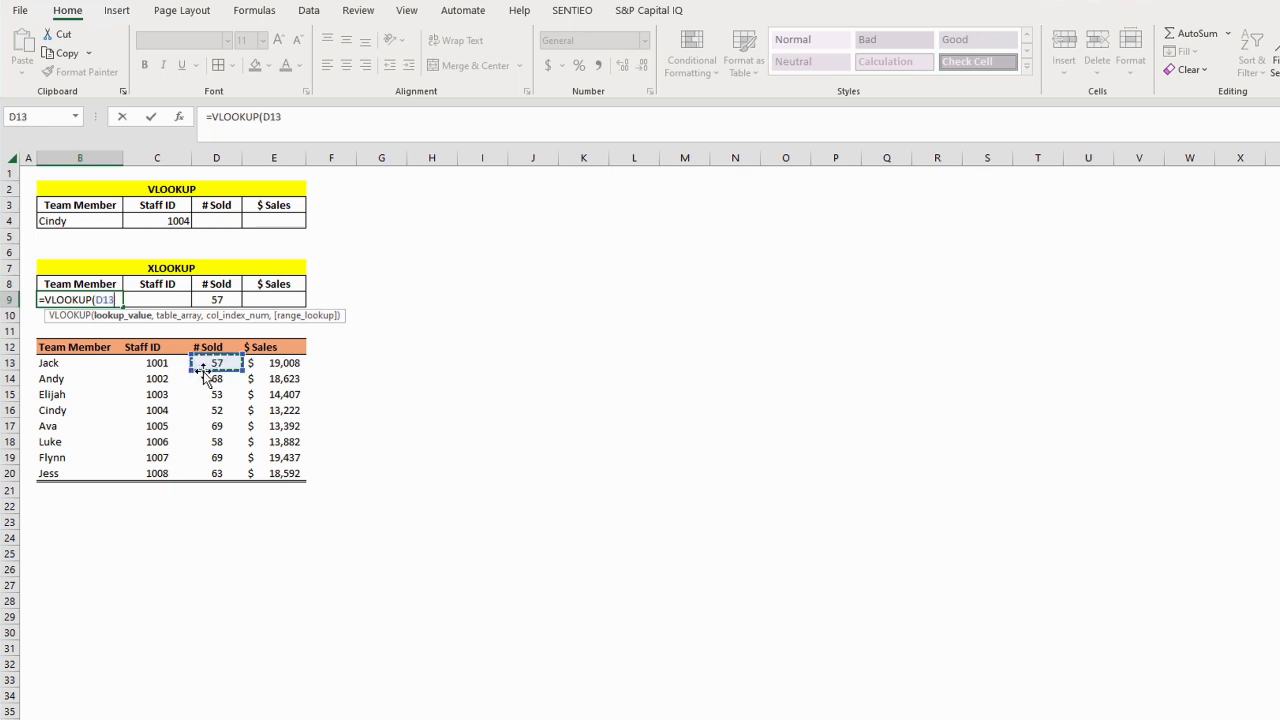
{"action": "type", "text": ","}
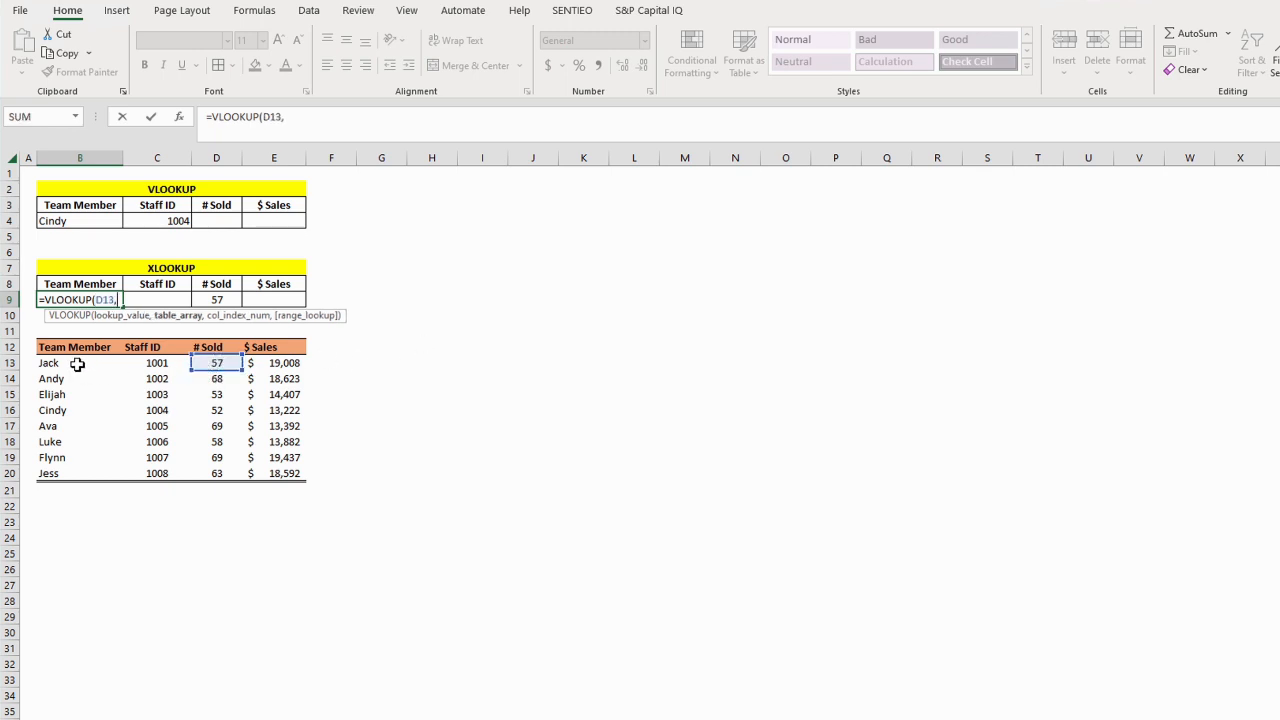
{"action": "left_click_drag", "start_coordinate": [76, 363], "coordinate": [271, 473]}
{"action": "key", "text": "F4"}
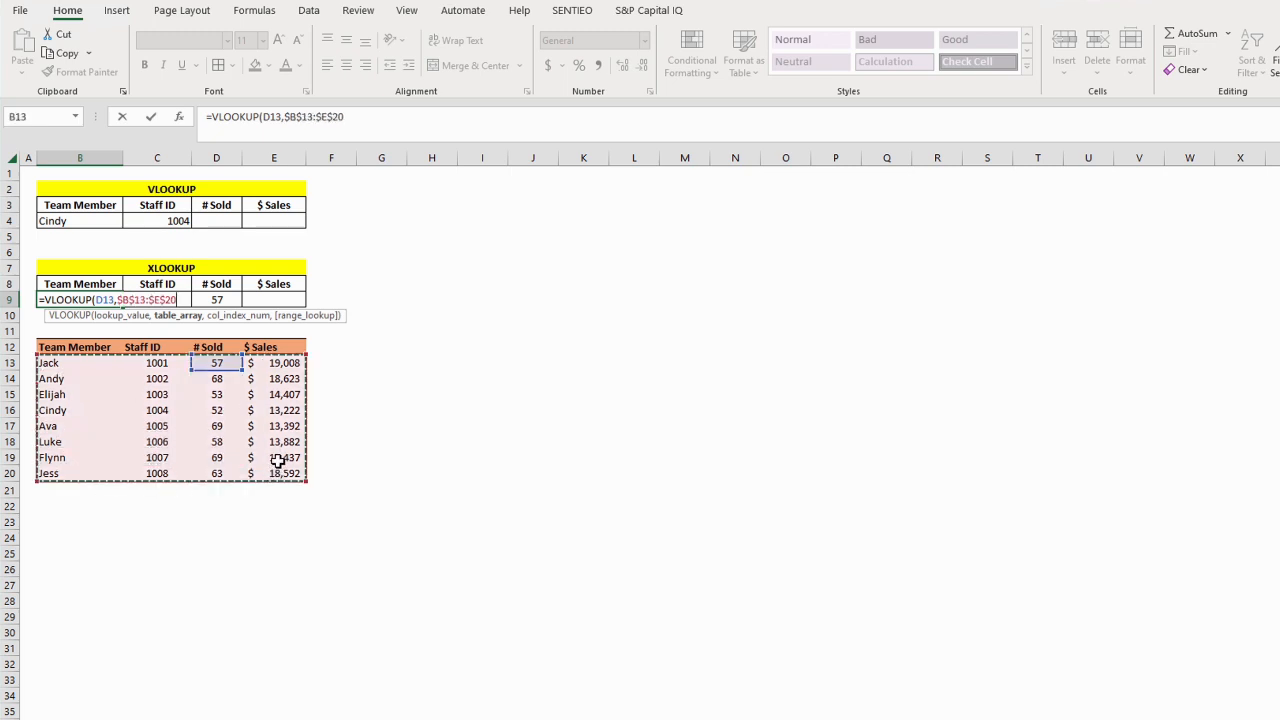
{"action": "type", "text": ","}
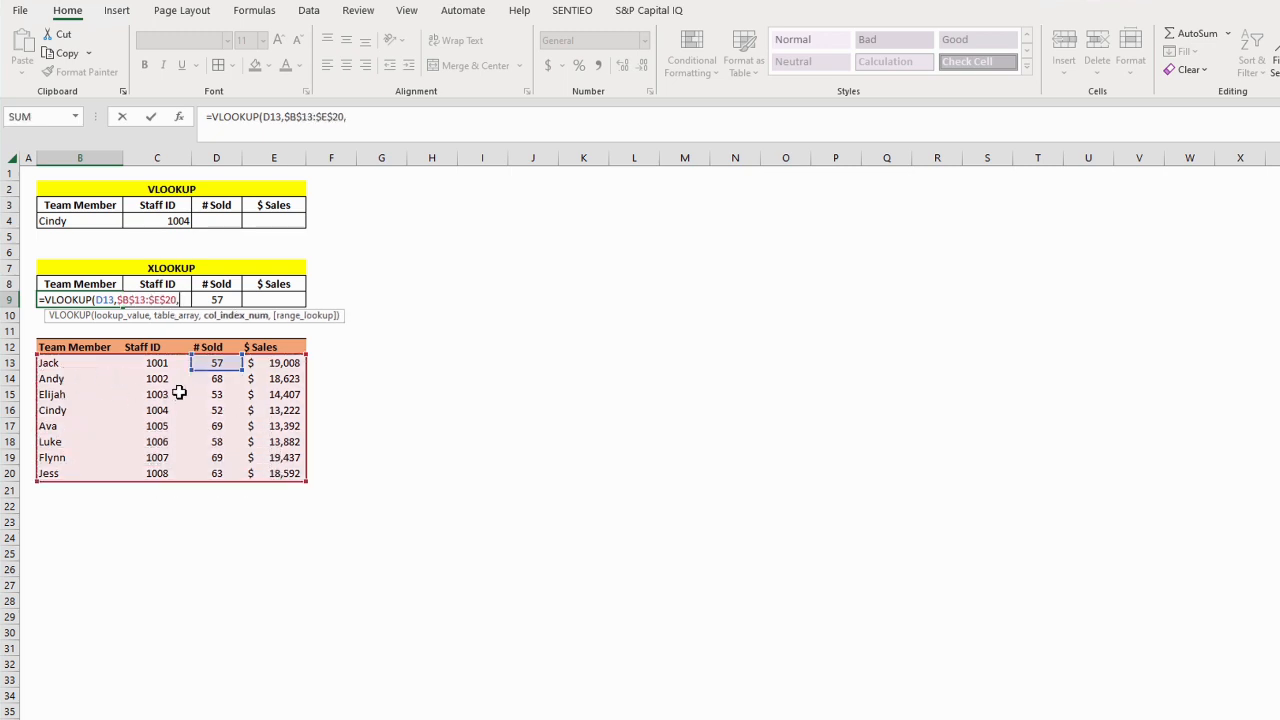
{"action": "type", "text": "1,"}
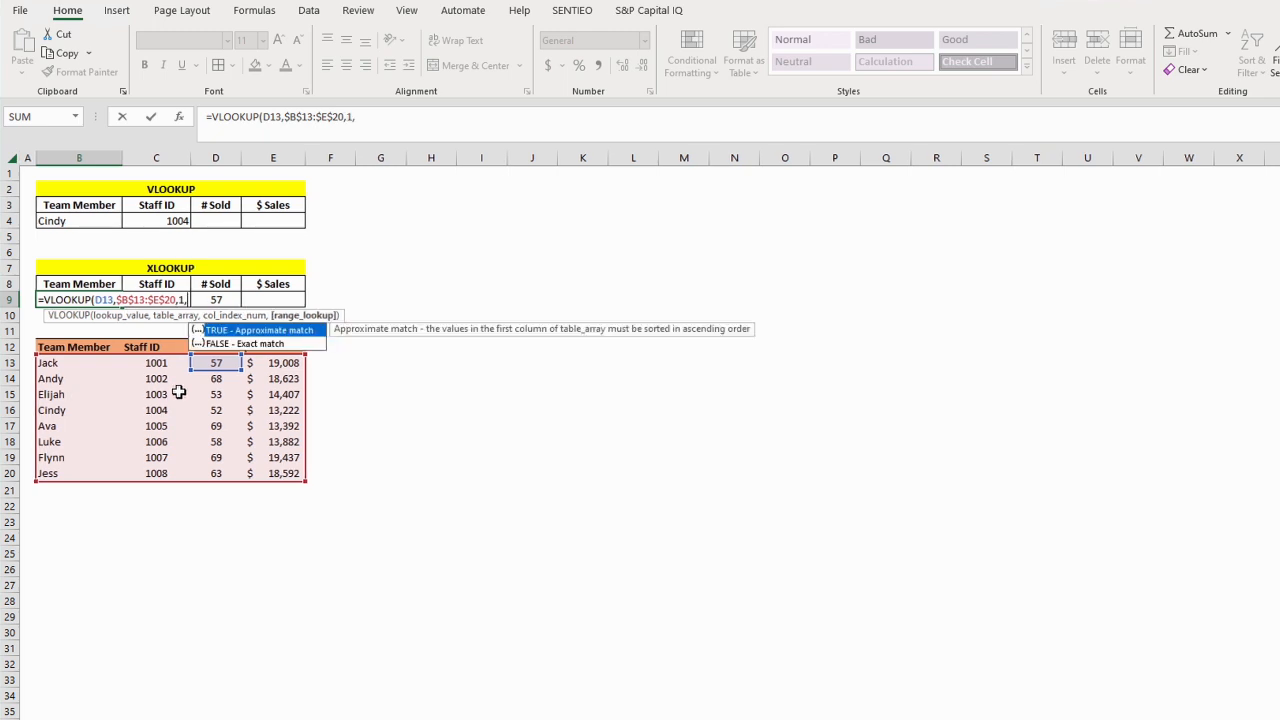
{"action": "type", "text": "false)"}
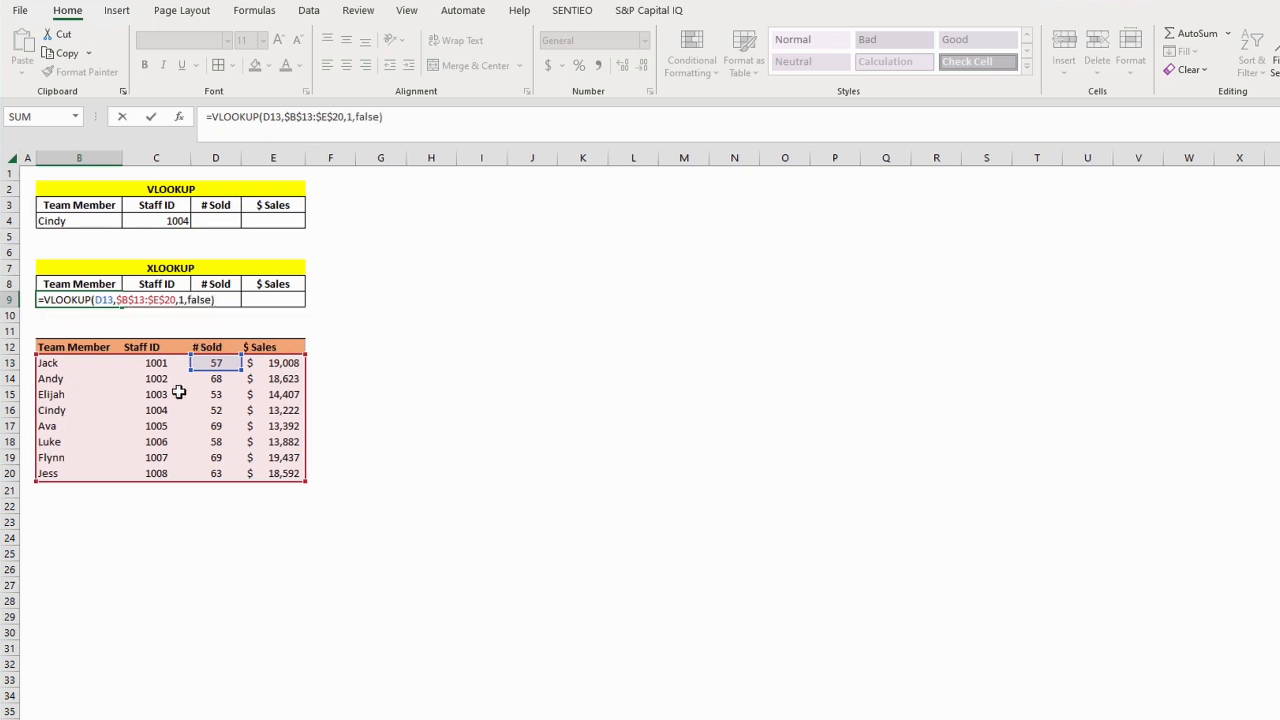
{"action": "key", "text": "Return"}
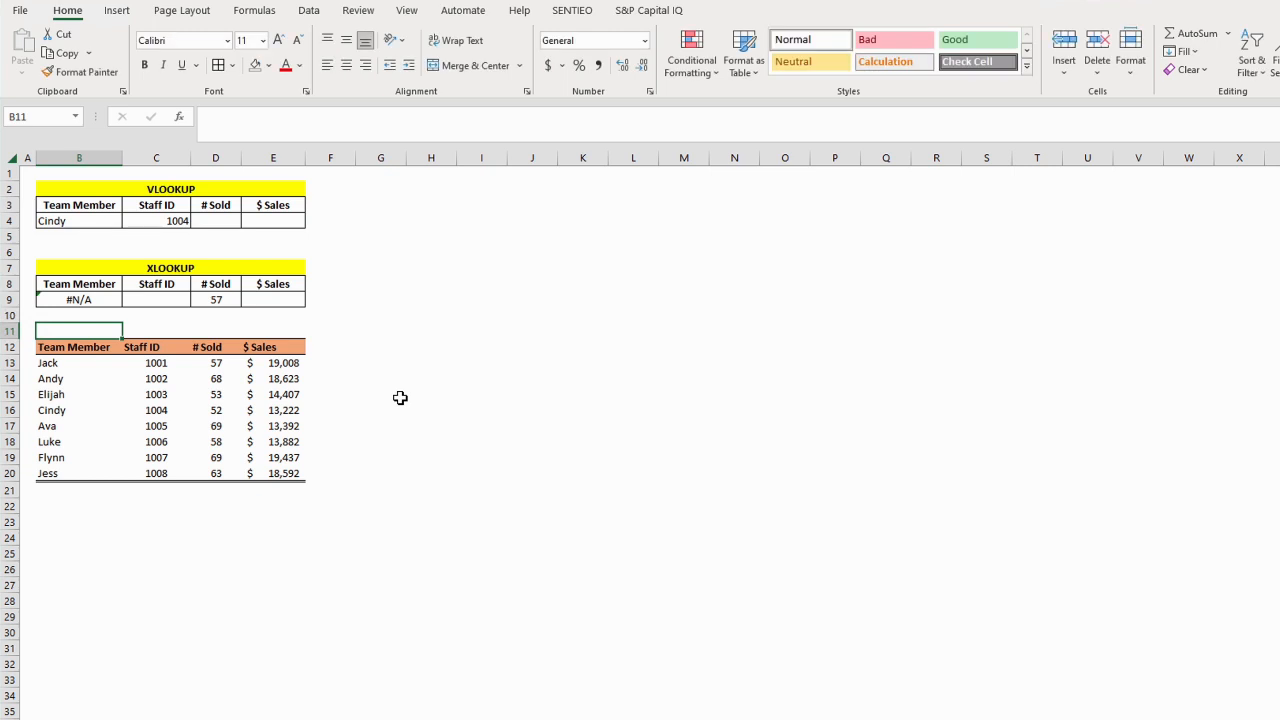
- Clear the VLOOKUP formula from the Team Member cell B9 in the XLOOKUP table
{"action": "left_click", "coordinate": [395, 395]}
{"action": "left_click", "coordinate": [96, 298]}
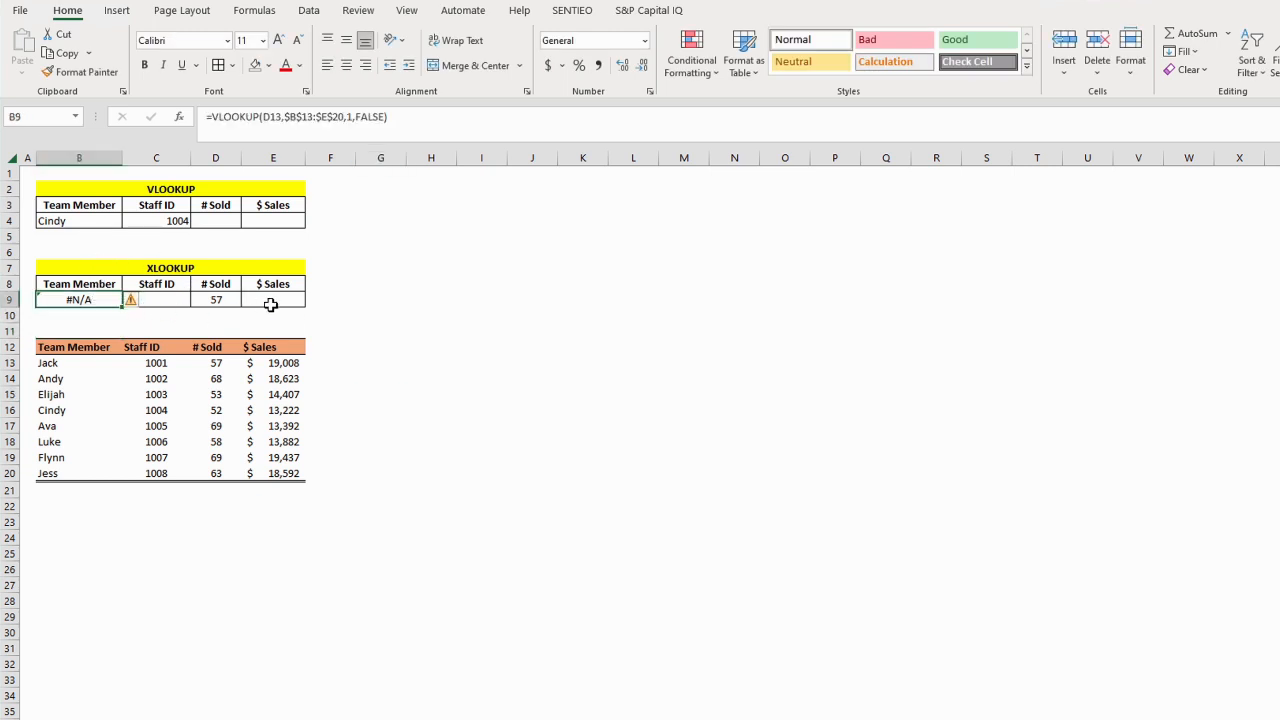
{"action": "key", "text": "Delete"}
{"action": "left_click", "coordinate": [390, 314]}
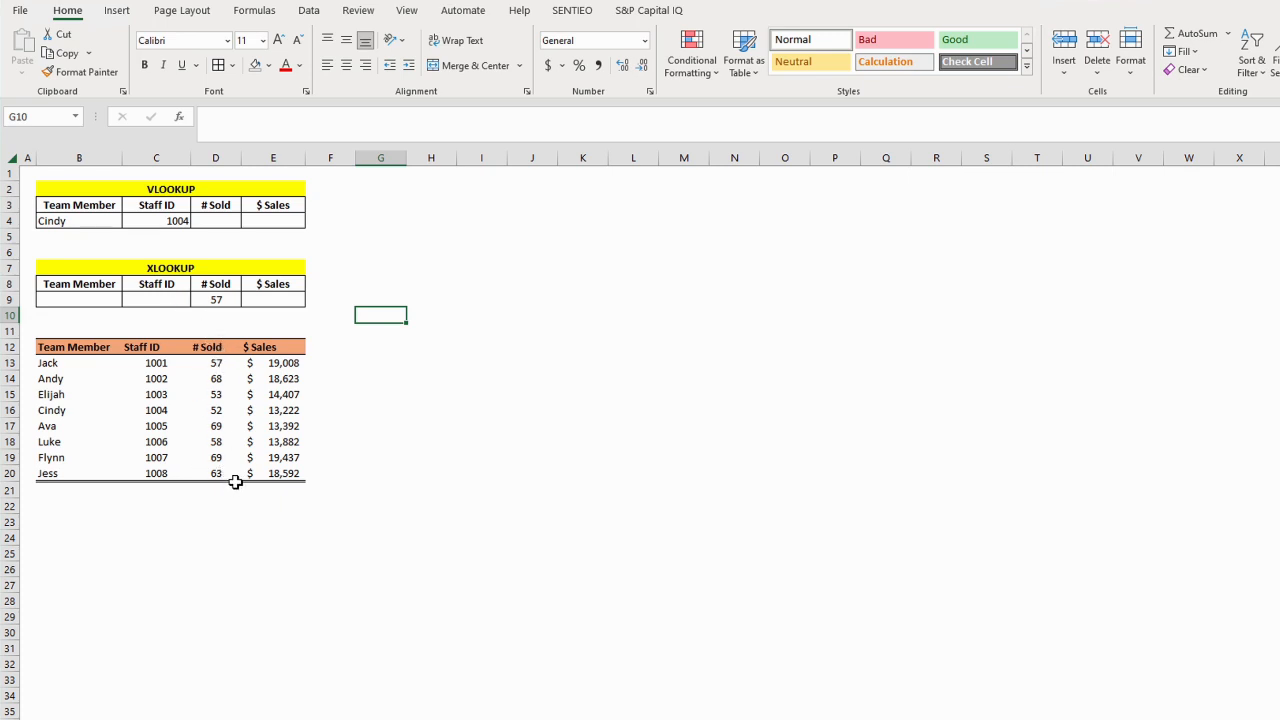
{"action": "left_click_drag", "start_coordinate": [220, 347], "coordinate": [290, 476]}
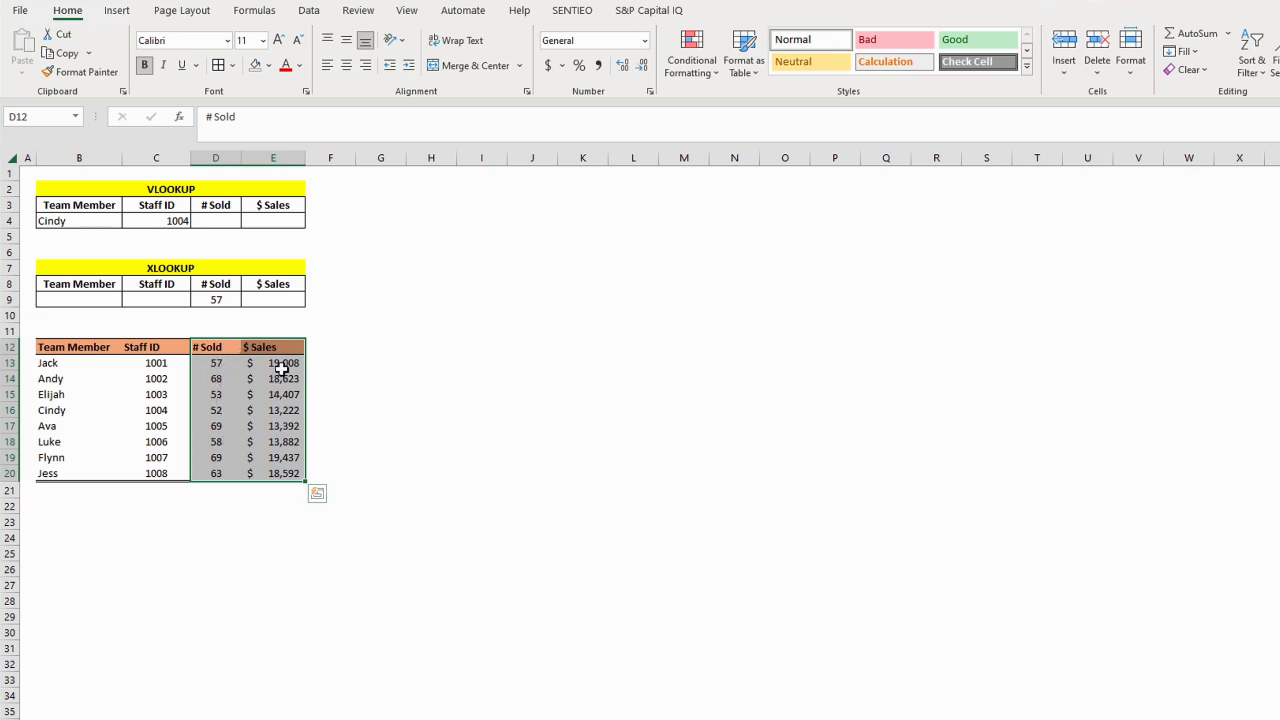
{"action": "left_click", "coordinate": [345, 346]}
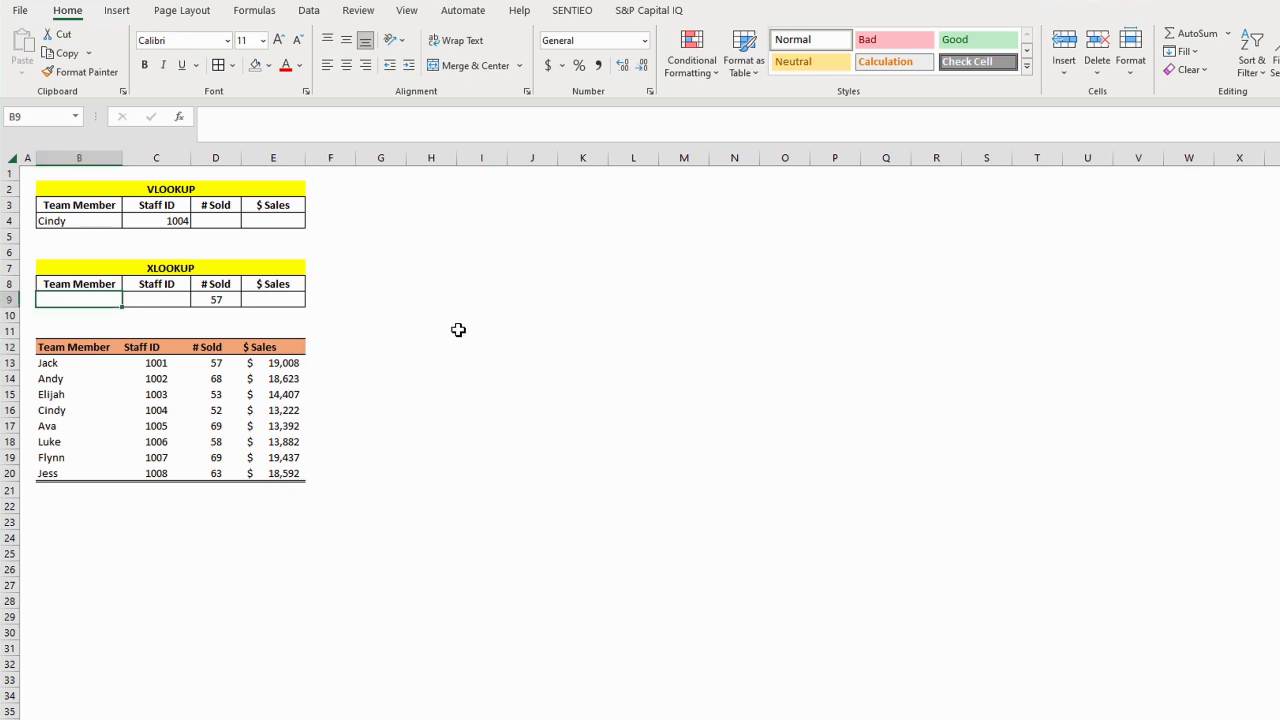
- Start an XLOOKUP formula in the Team Member cell B9 with lookup value D9 and absolute lookup array $D$13:$D$20
{"action": "type", "text": "="}
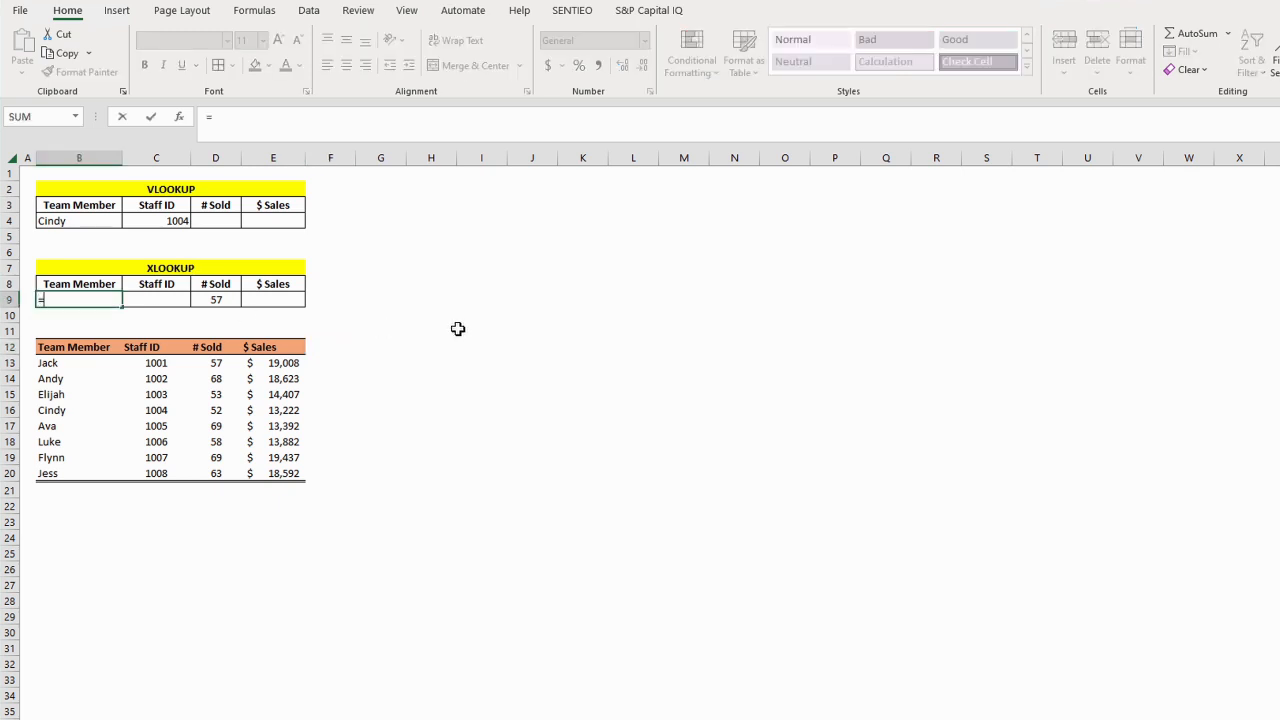
{"action": "type", "text": "XLOOKUP("}
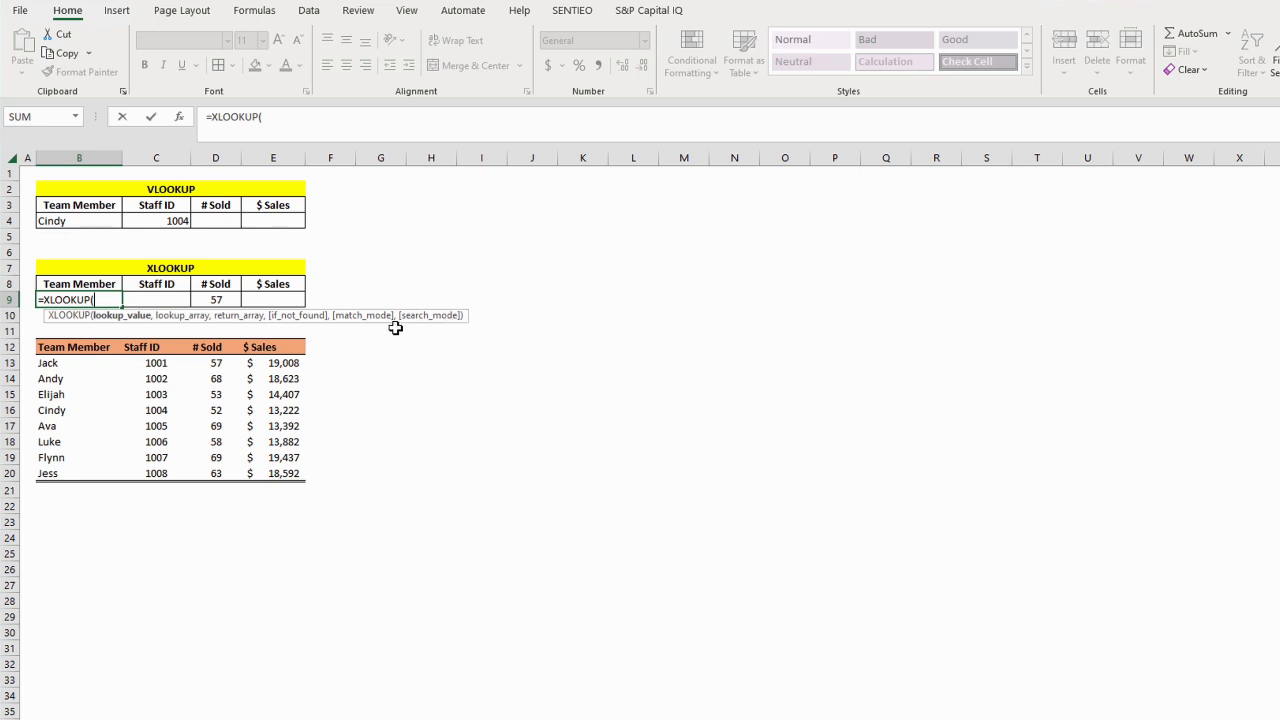
{"action": "left_click", "coordinate": [229, 299]}
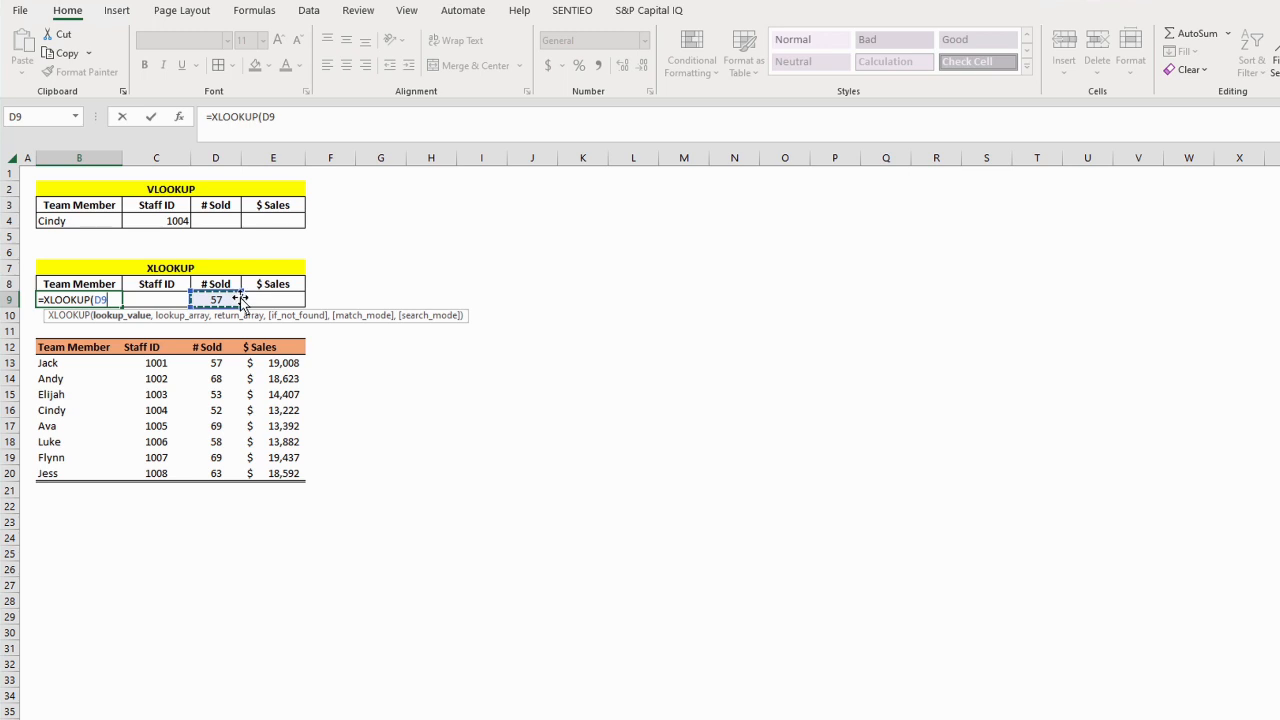
{"action": "type", "text": ","}
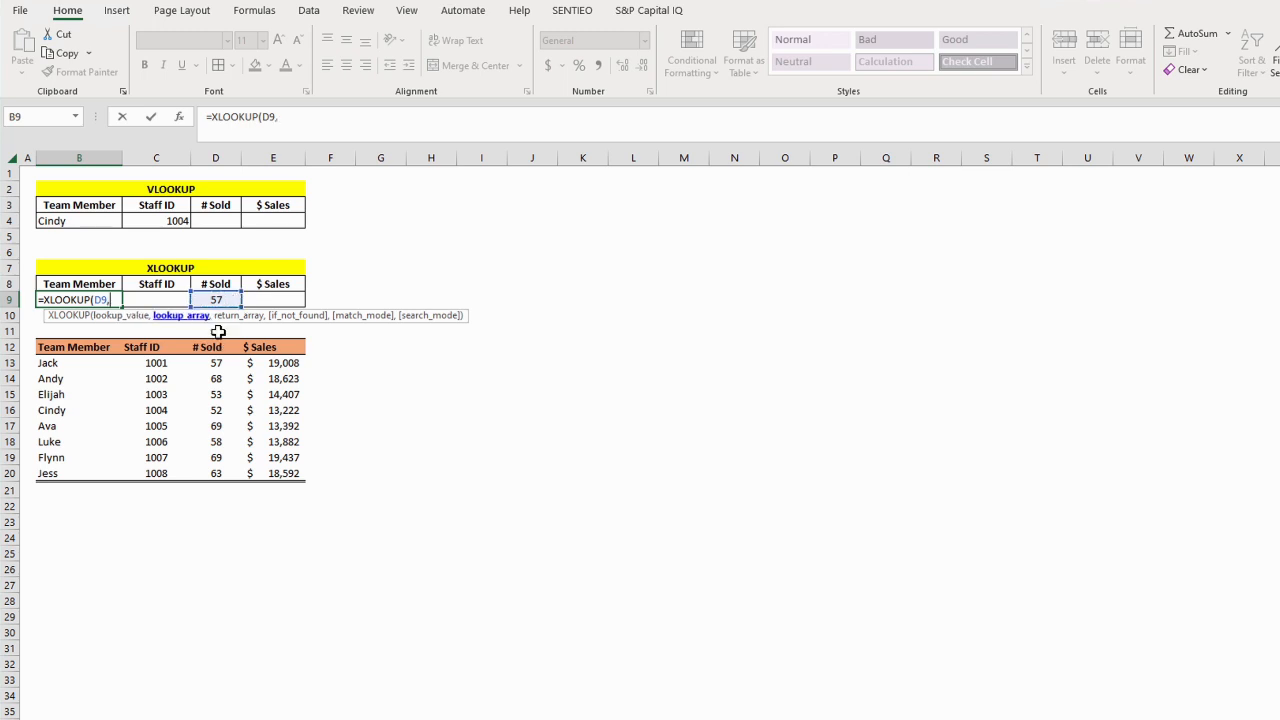
{"action": "left_click_drag", "start_coordinate": [227, 362], "coordinate": [220, 473]}
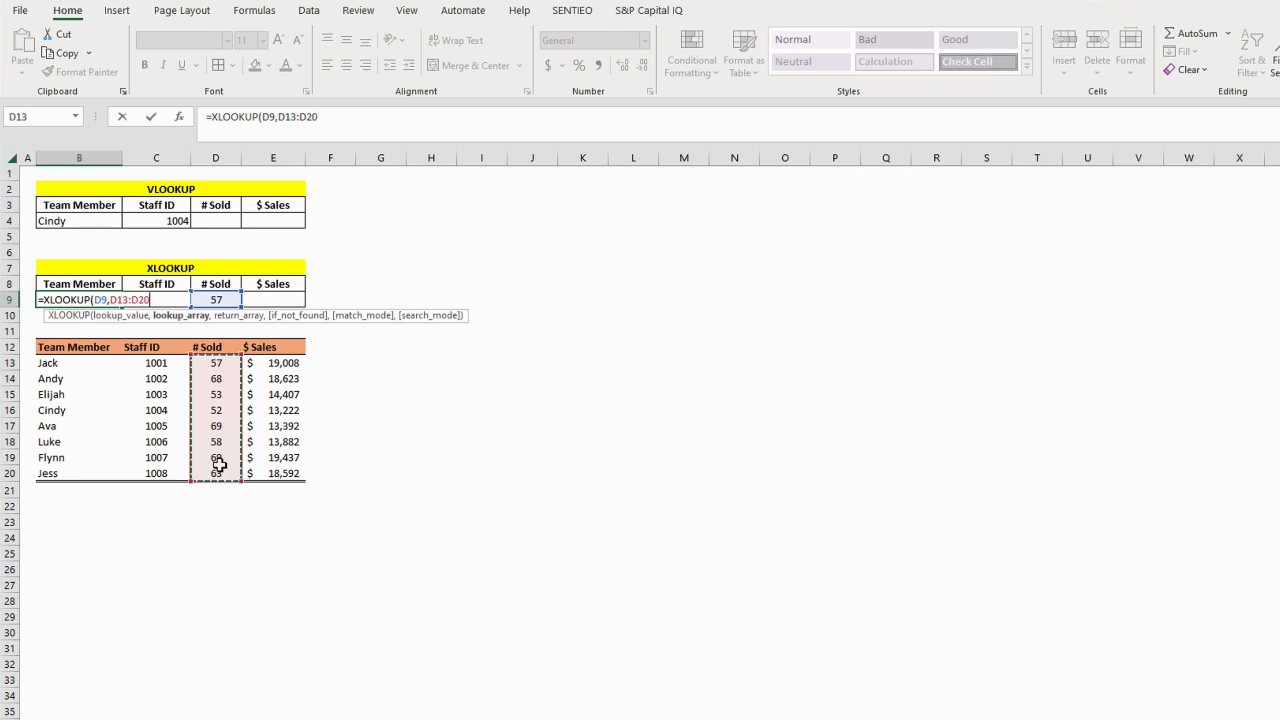
{"action": "key", "text": "F4"}
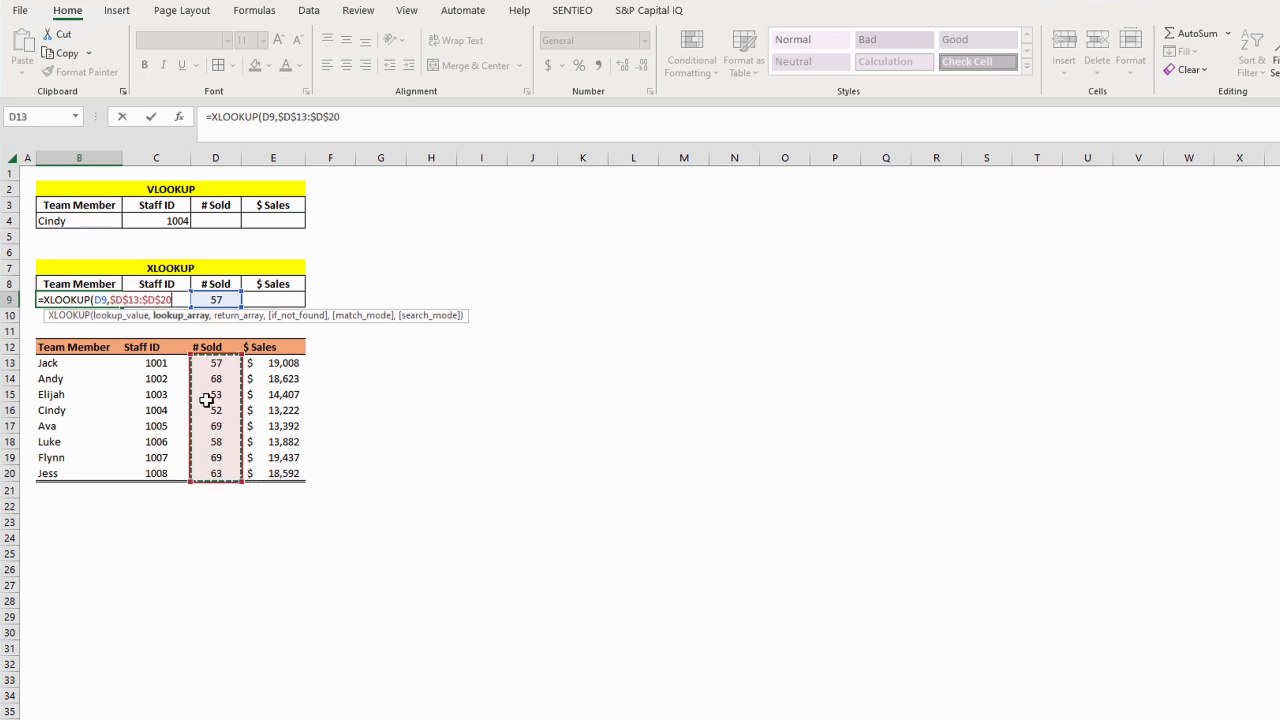
{"action": "type", "text": ","}
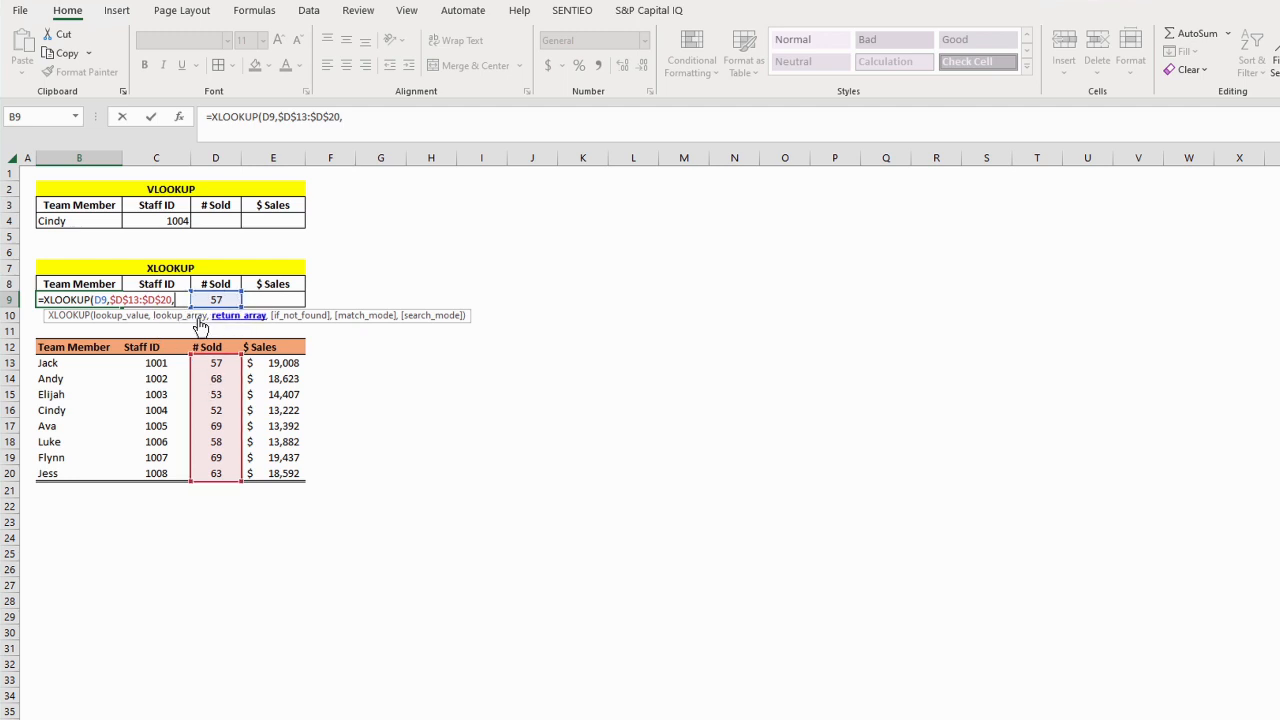
- Complete the B9 XLOOKUP with return array $B$13:$B$20, "NA" if not found, match mode 0 and an empty search mode
{"action": "left_click_drag", "start_coordinate": [86, 357], "coordinate": [87, 471]}
{"action": "key", "text": "F4"}
{"action": "type", "text": ","}
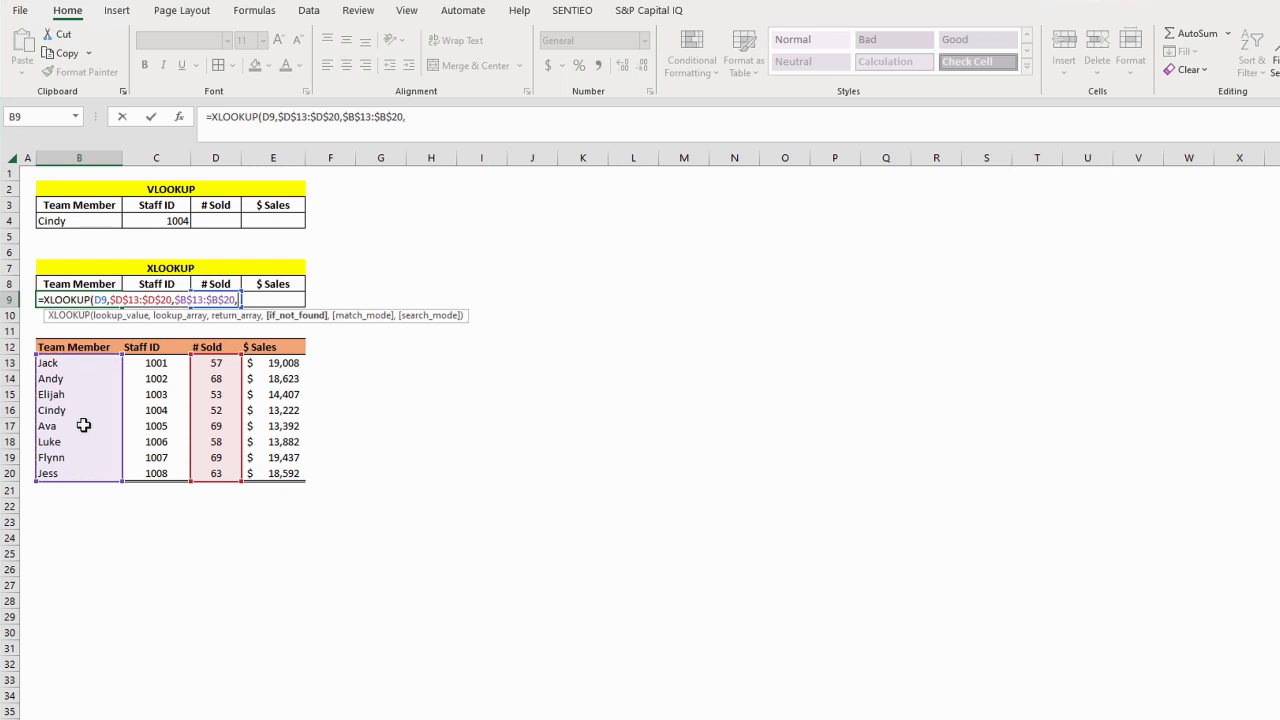
{"action": "type", "text": "\"NA\","}
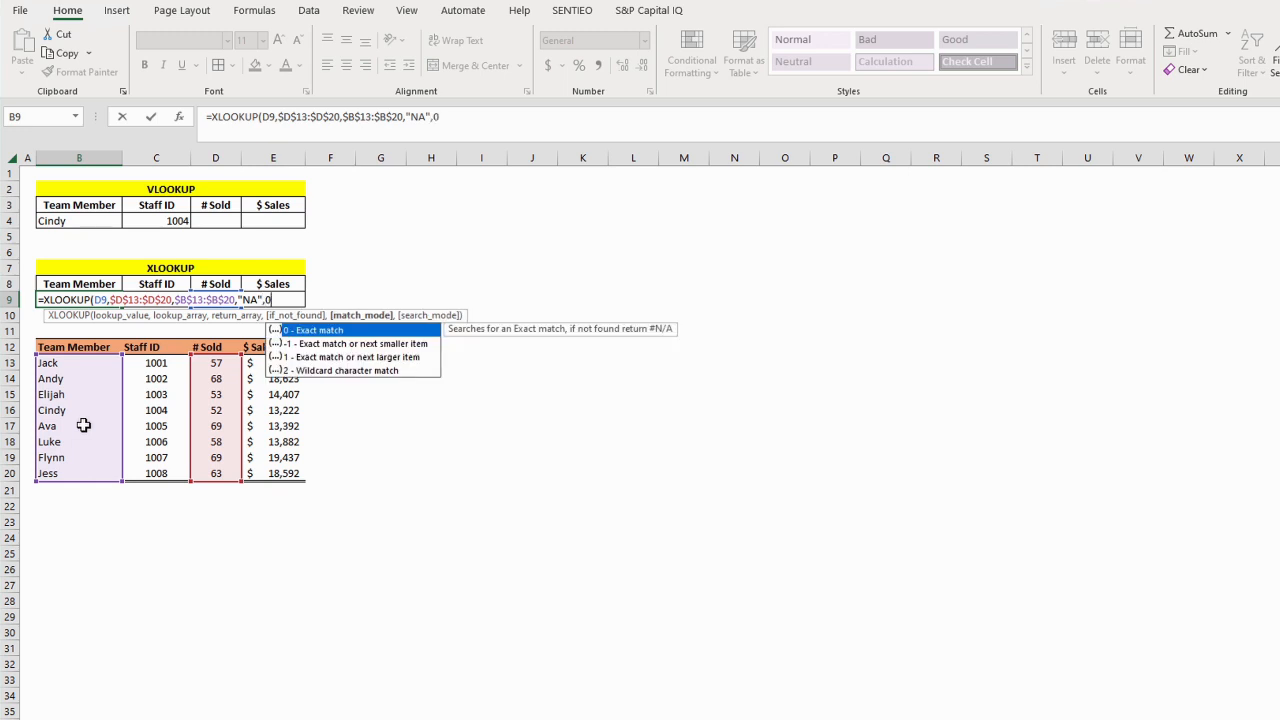
{"action": "type", "text": "0,"}
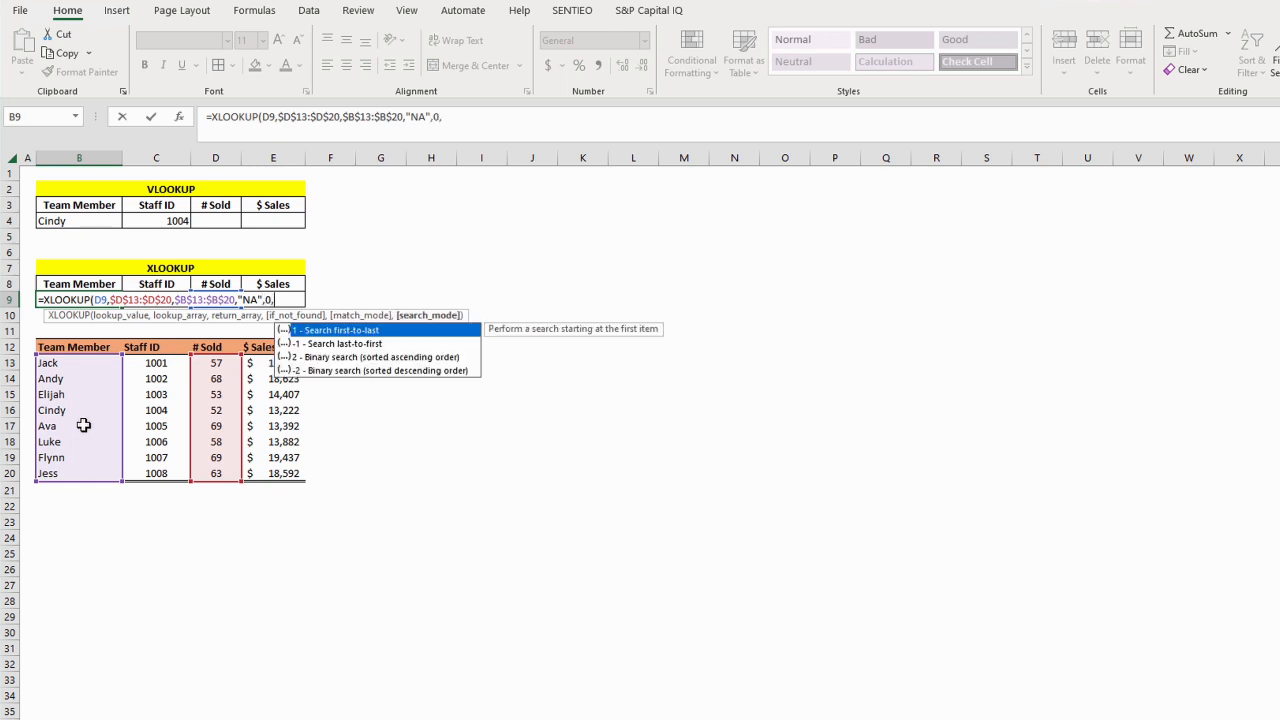
{"action": "key", "text": "Escape"}
{"action": "type", "text": ")"}
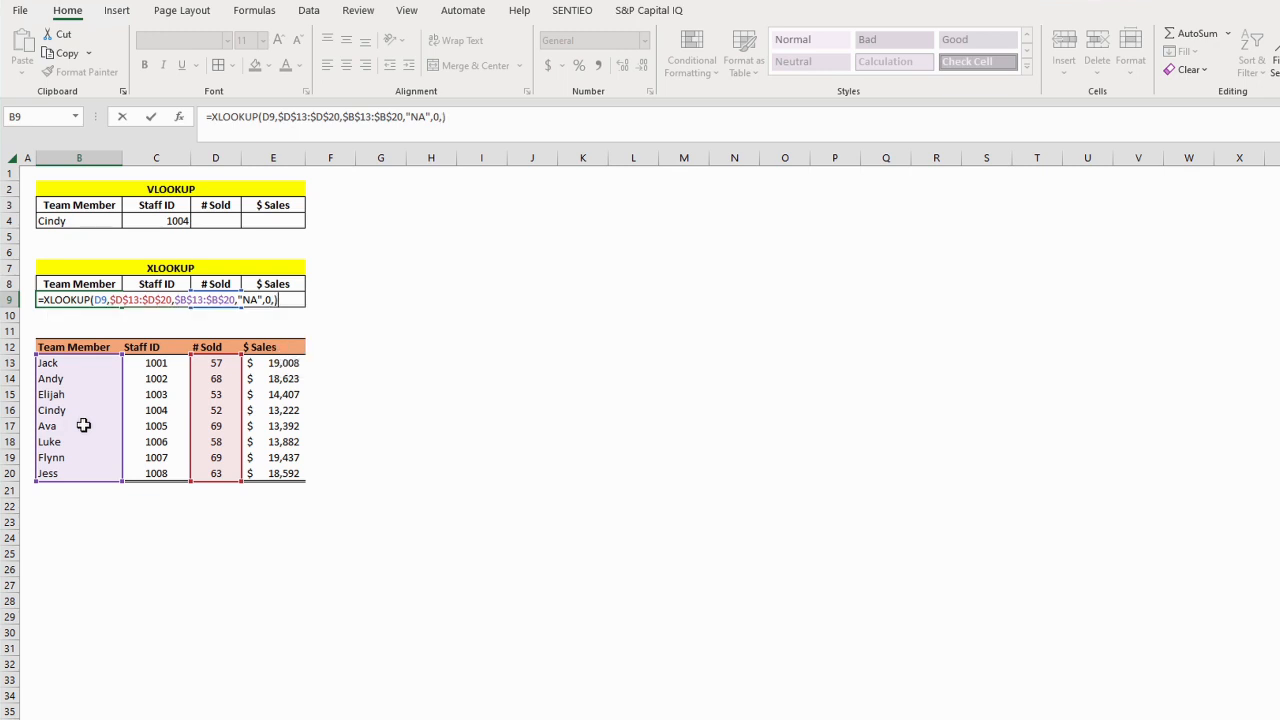
{"action": "key", "text": "Return"}
{"action": "key", "text": "Return"}
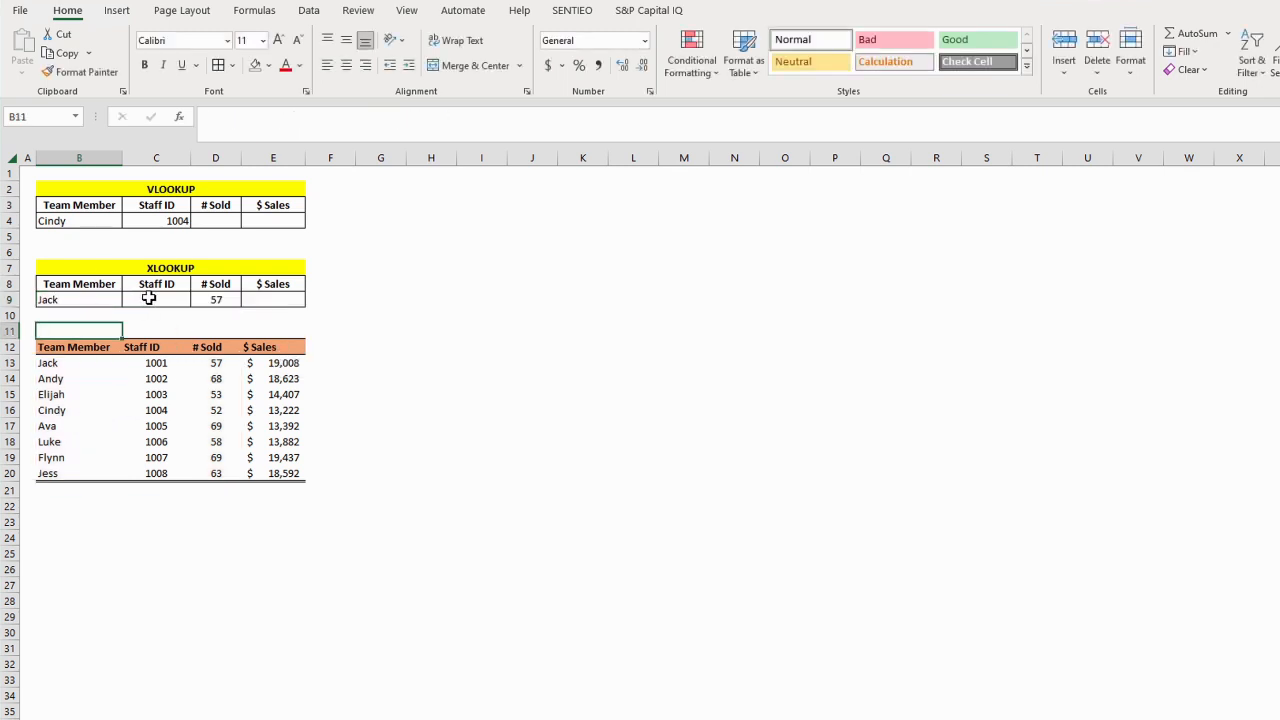
{"action": "left_click", "coordinate": [118, 314]}
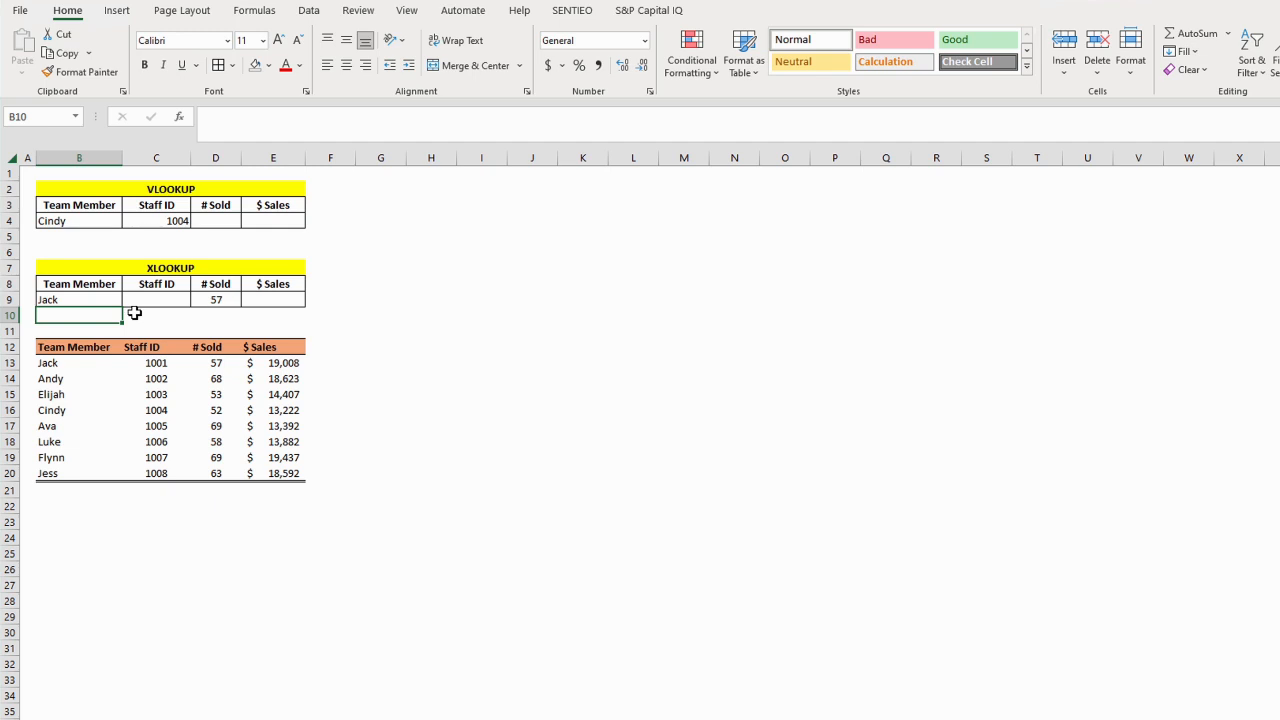
{"action": "left_click", "coordinate": [582, 553]}
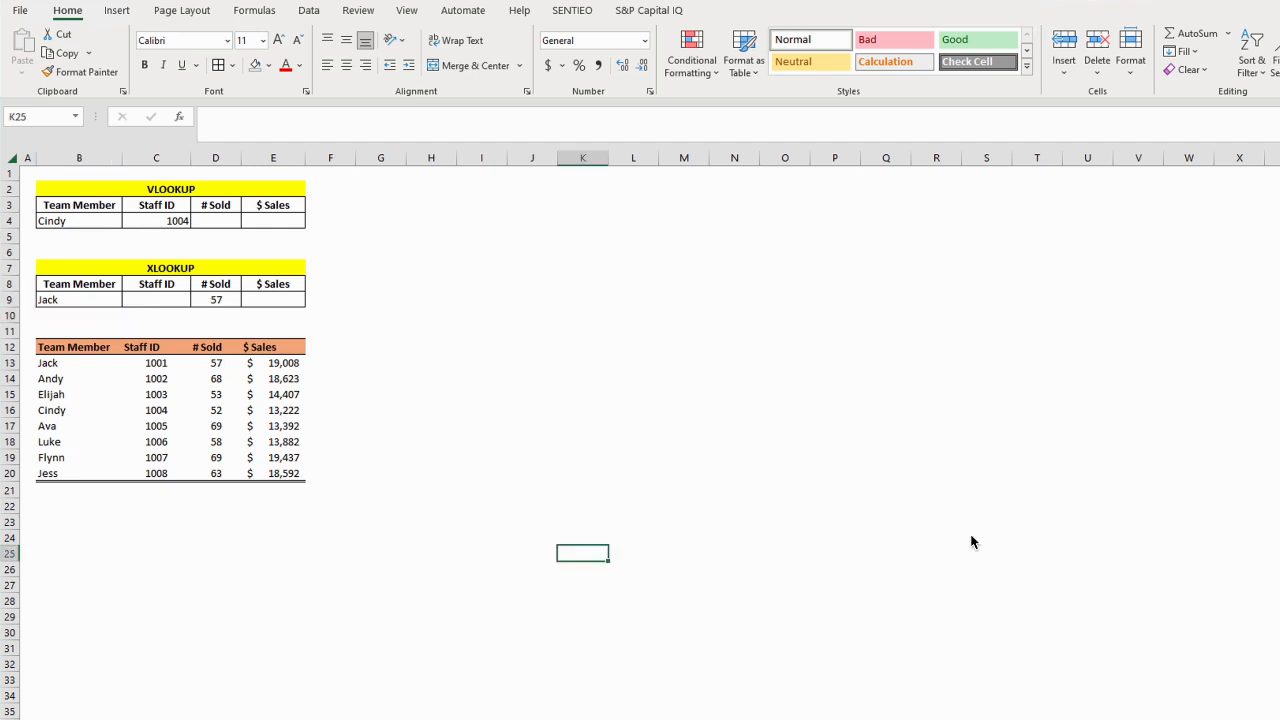